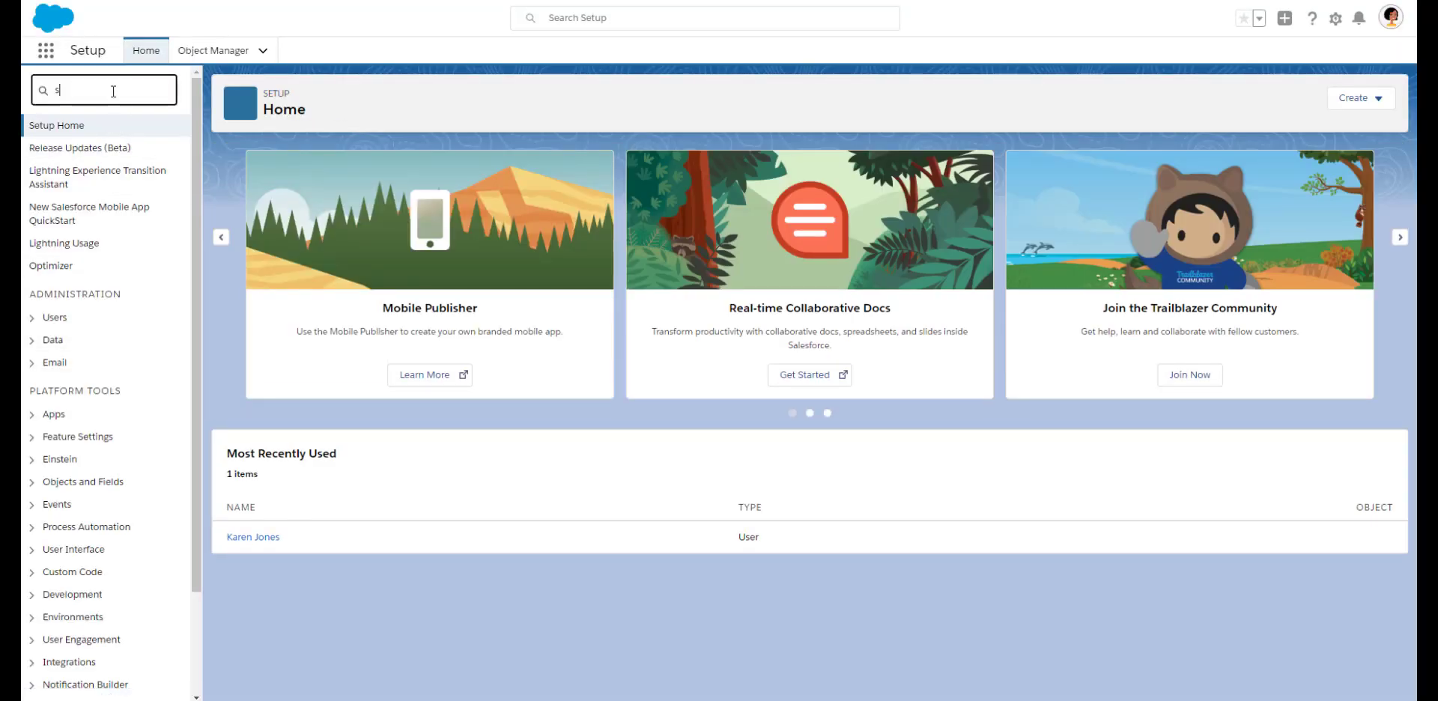
Find the Survey Settings in Setup and enable Surveys for the org
type("urvey")
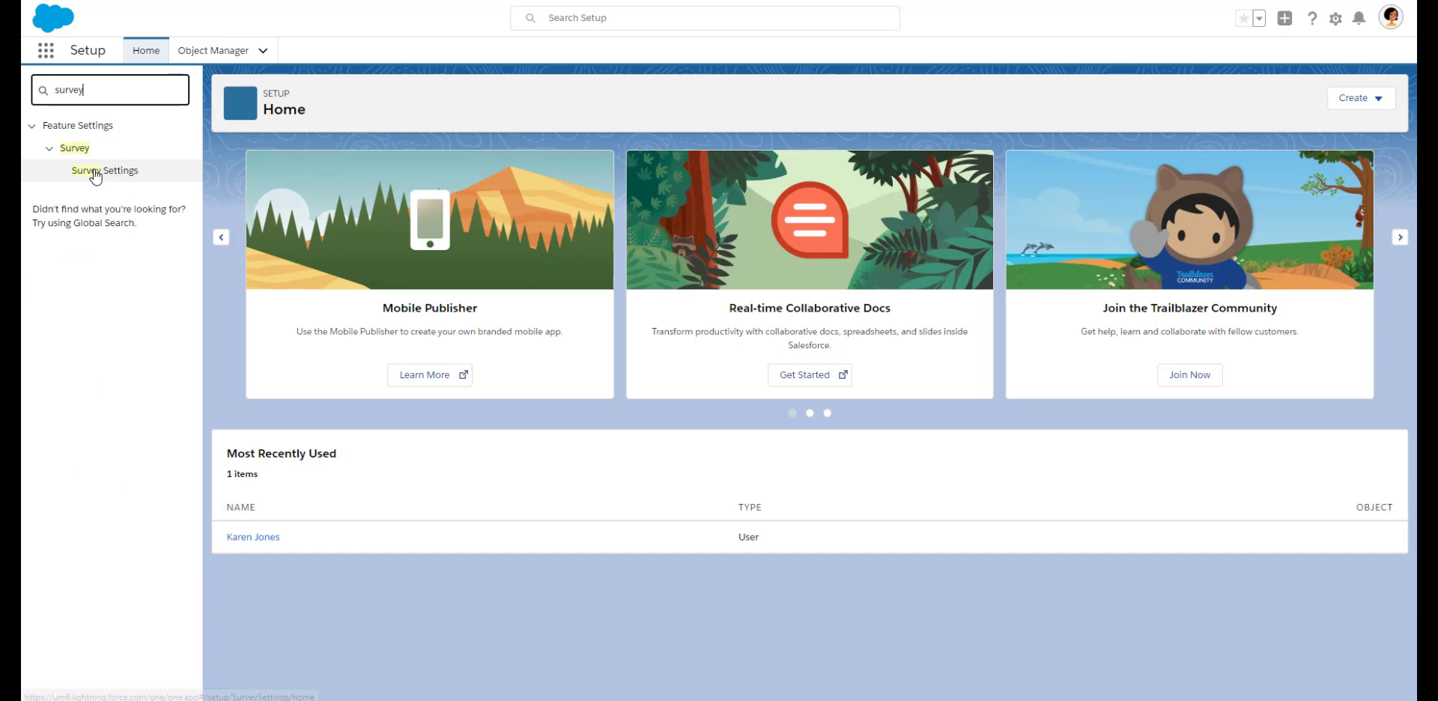
left_click(95, 176)
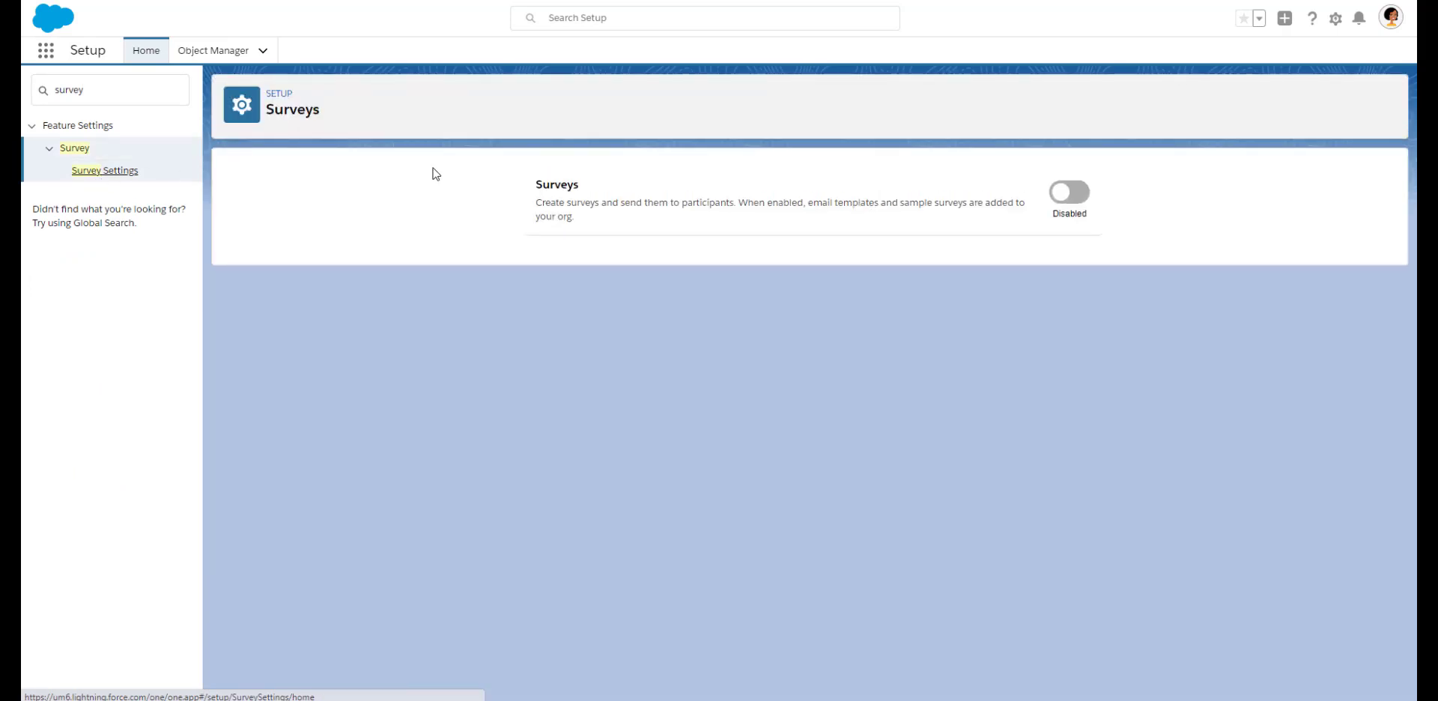
left_click(1084, 199)
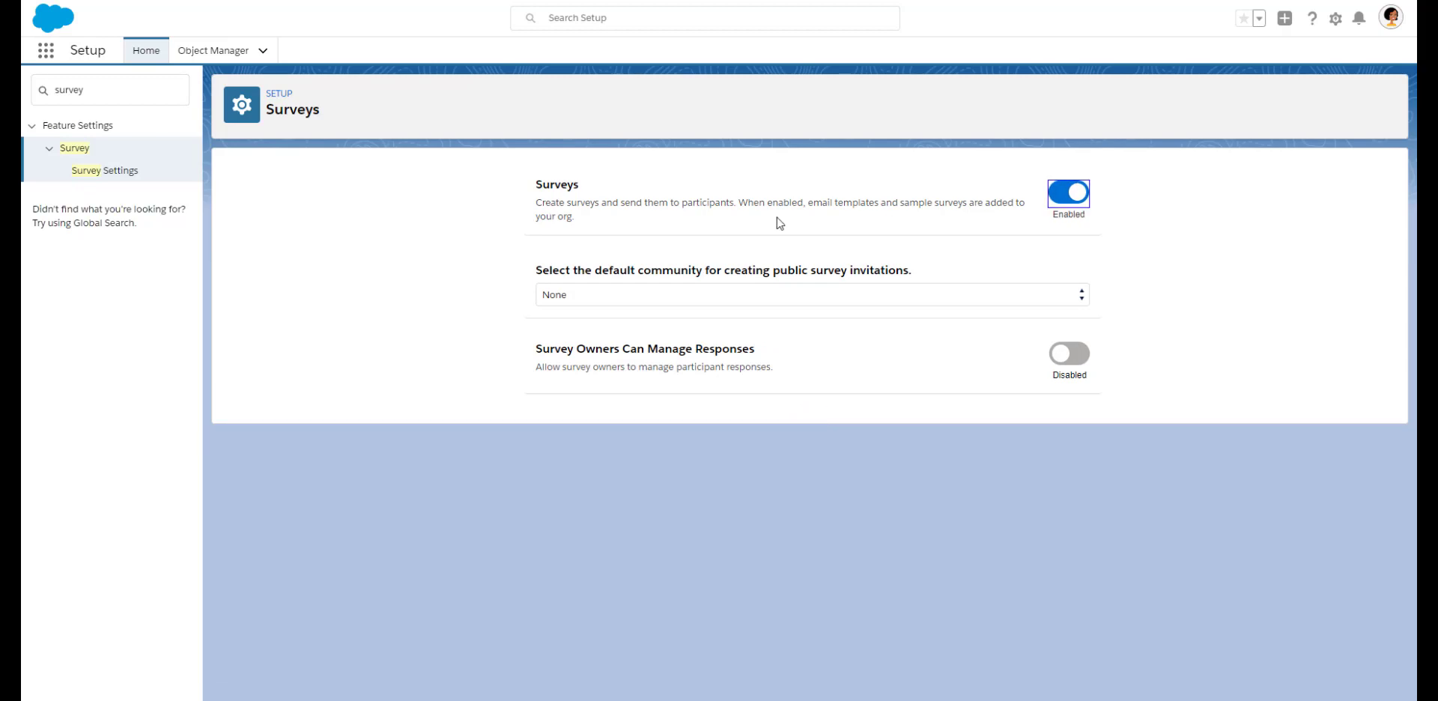
Open Surveys from the full list of items and name the new survey "Employee Satisfaction Survey"
left_click(47, 52)
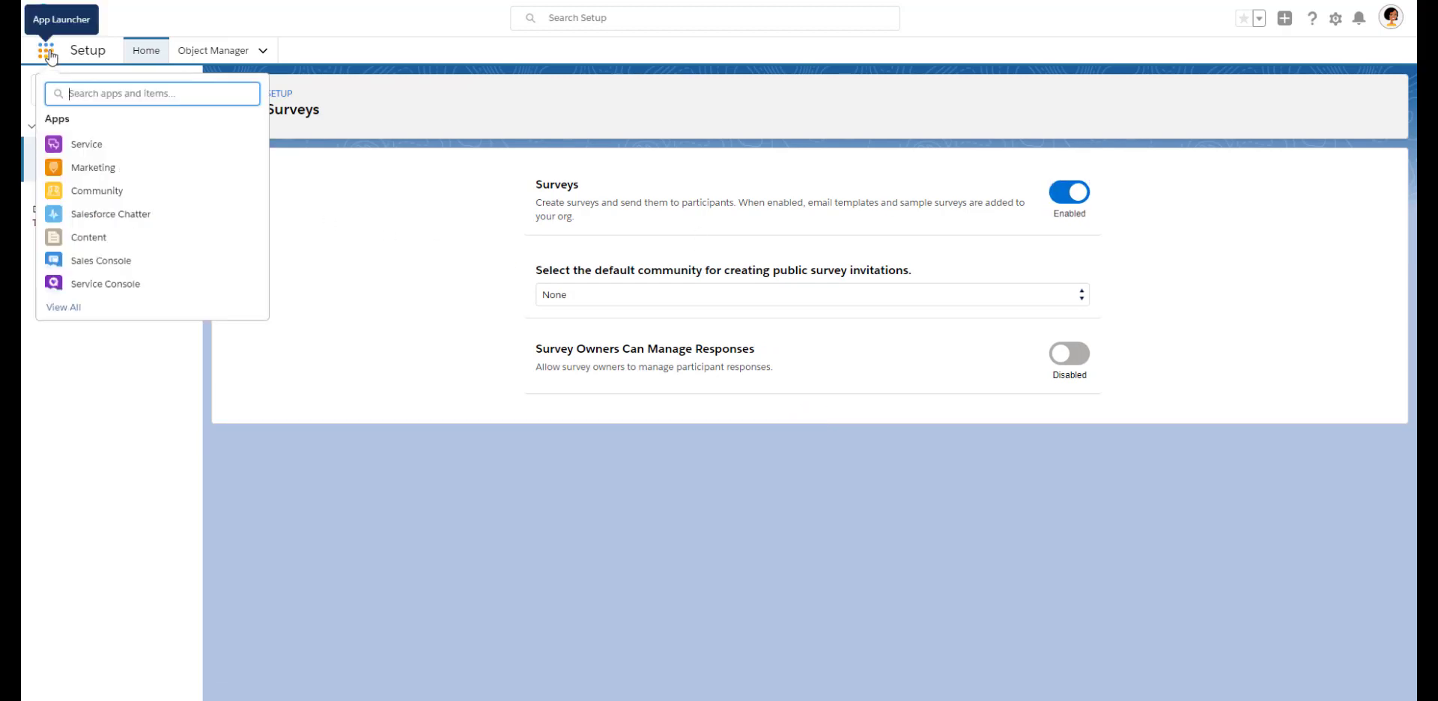
left_click(64, 307)
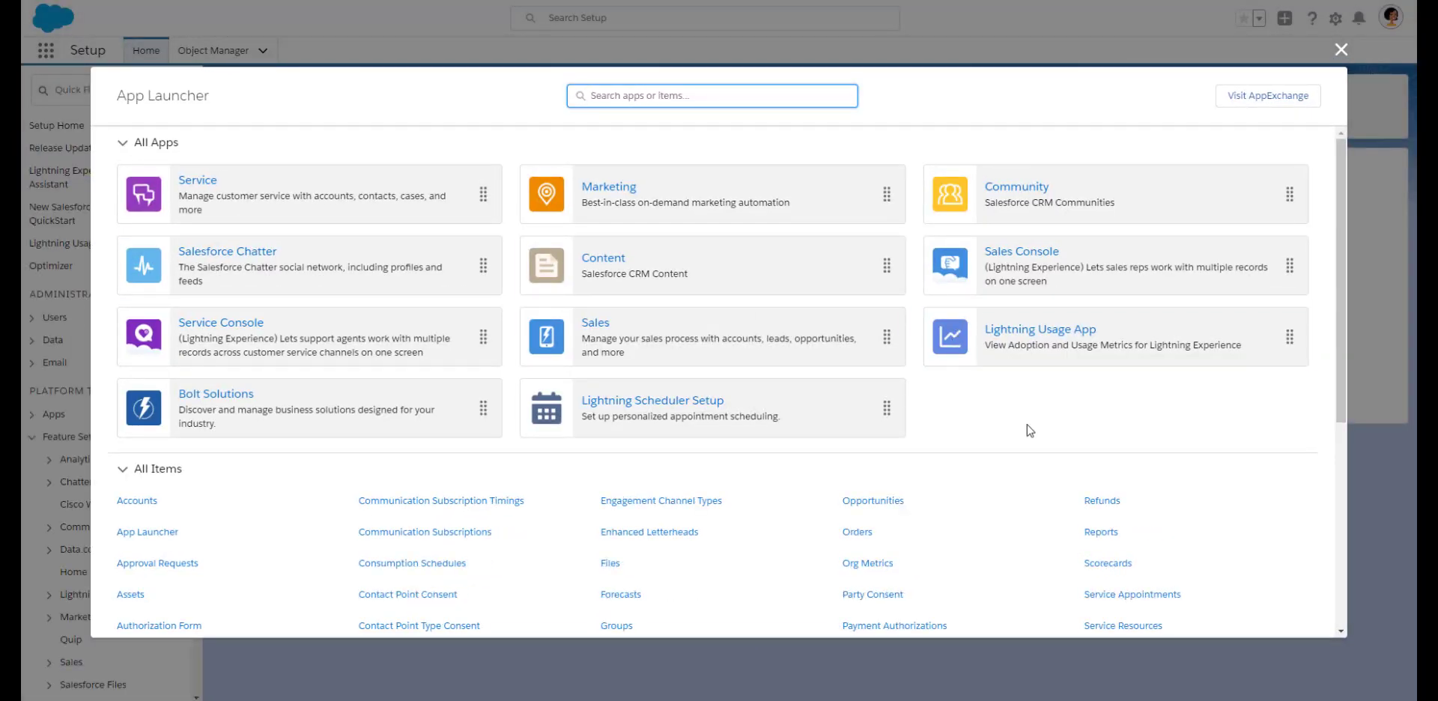
scroll(1022, 441, "down", 3)
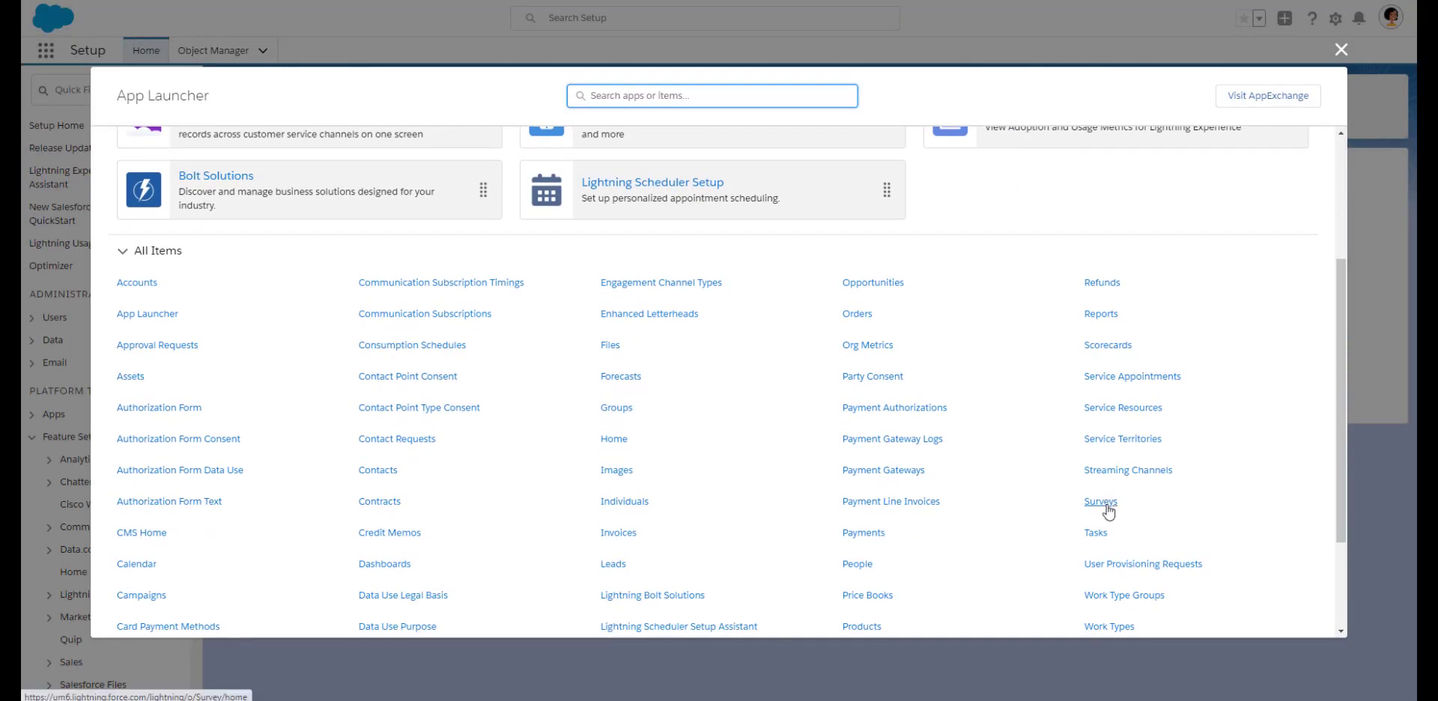
left_click(1100, 500)
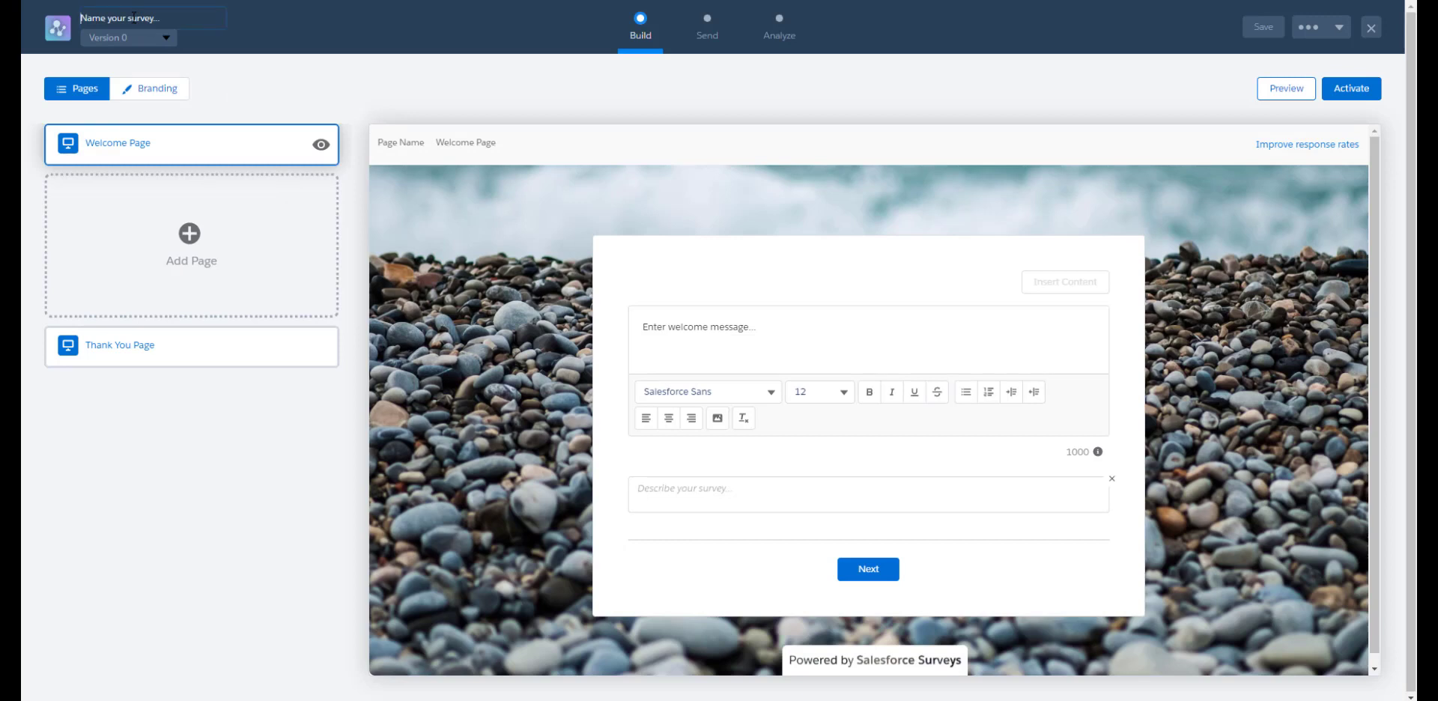
left_click(133, 16)
type("Employee Satisfaction Survey")
Write the two-line welcome message "Hi Team, / Welcome to the quarterly employee satisfaction survey. We appreciate all of your feedback."
left_click(703, 333)
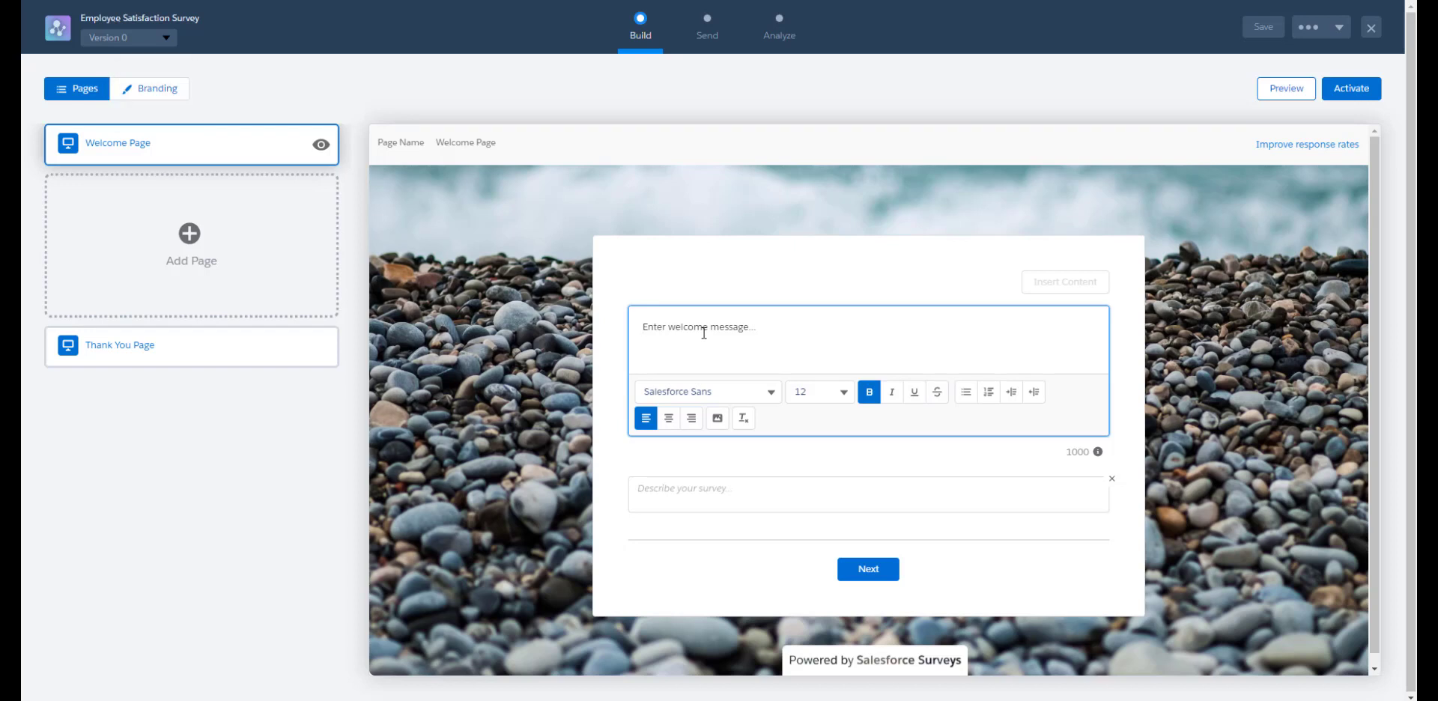
type("Hi Team,")
key("Return")
type("Welcome to the quarte")
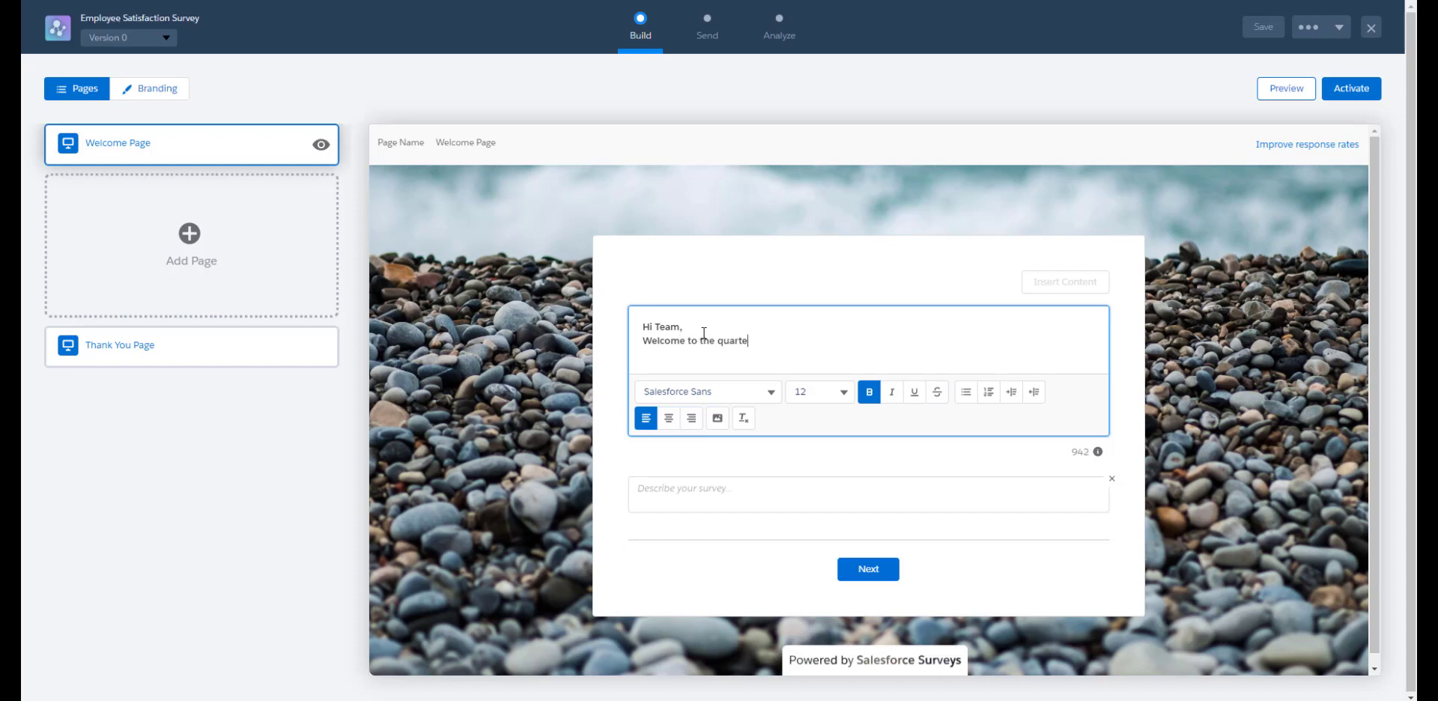
type("rly employee satisfaction survey. ")
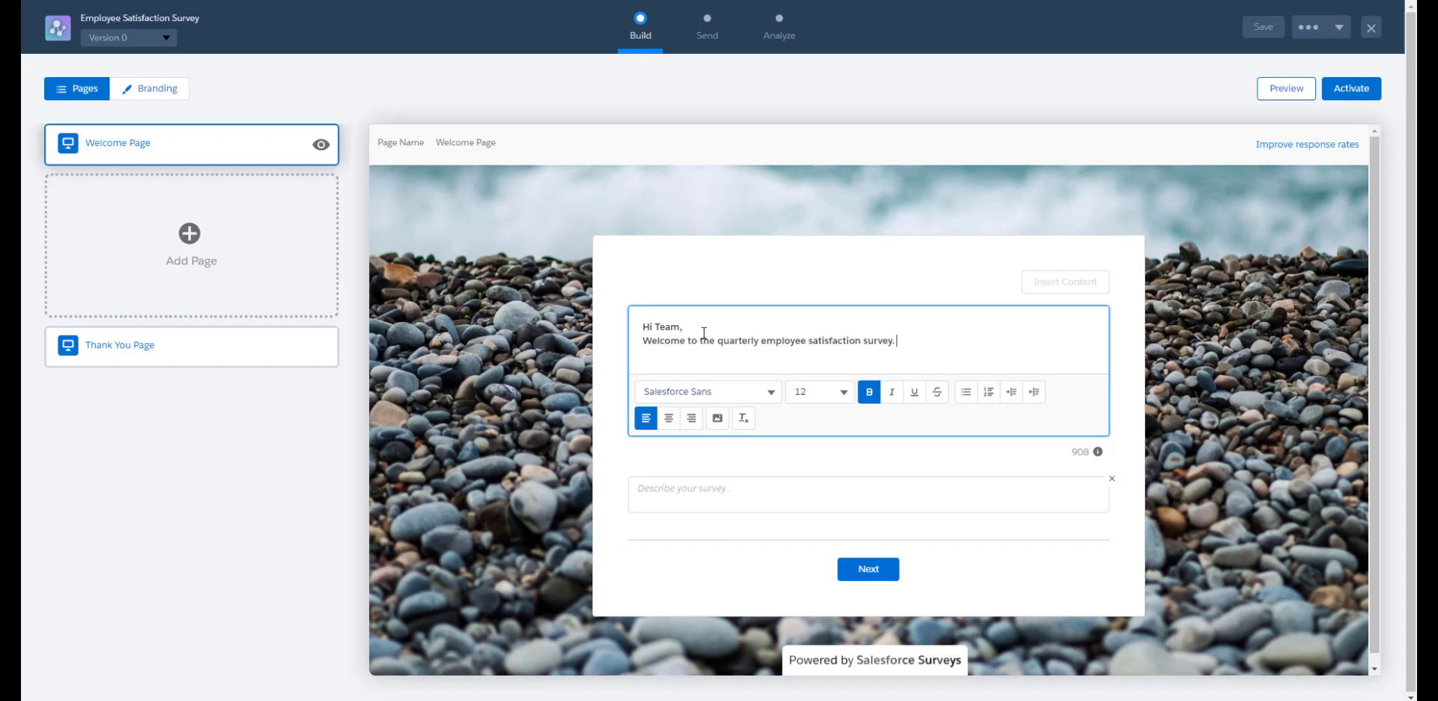
type("We appreciate all of your feedback.")
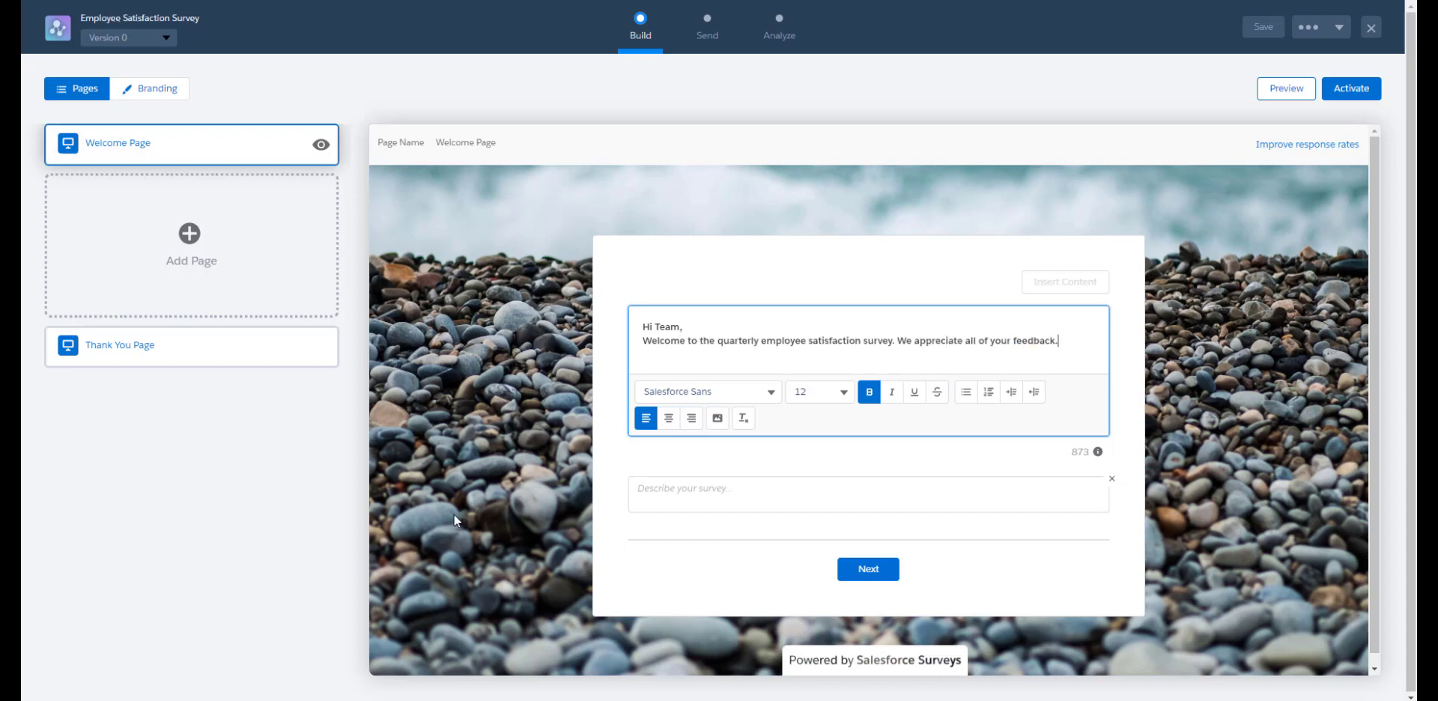
Describe the survey as "This survey allows us to regularly monitor our employees' satisfaction and allows the team to ensure we remain the best place to work!"
left_click(645, 487)
type("This survey allows us to regularly")
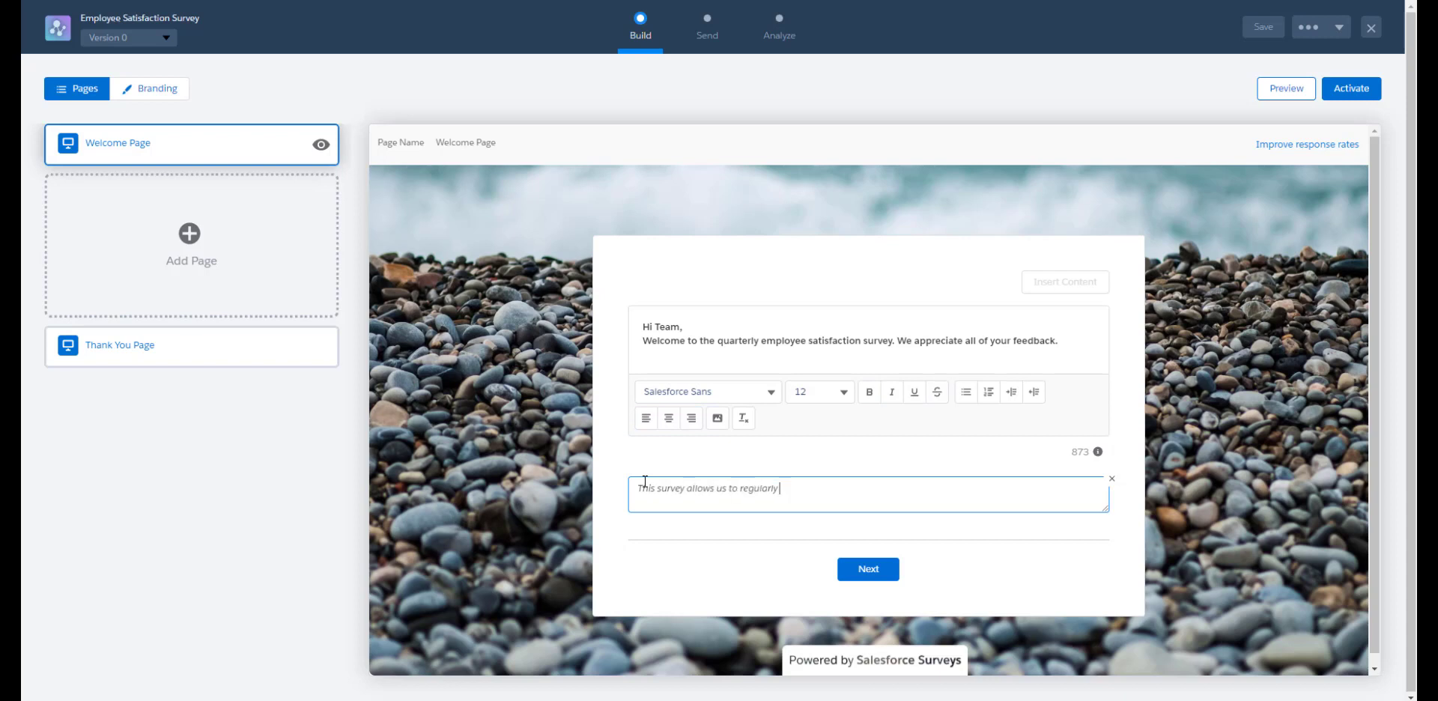
type(" monitor our employees' satisfaction")
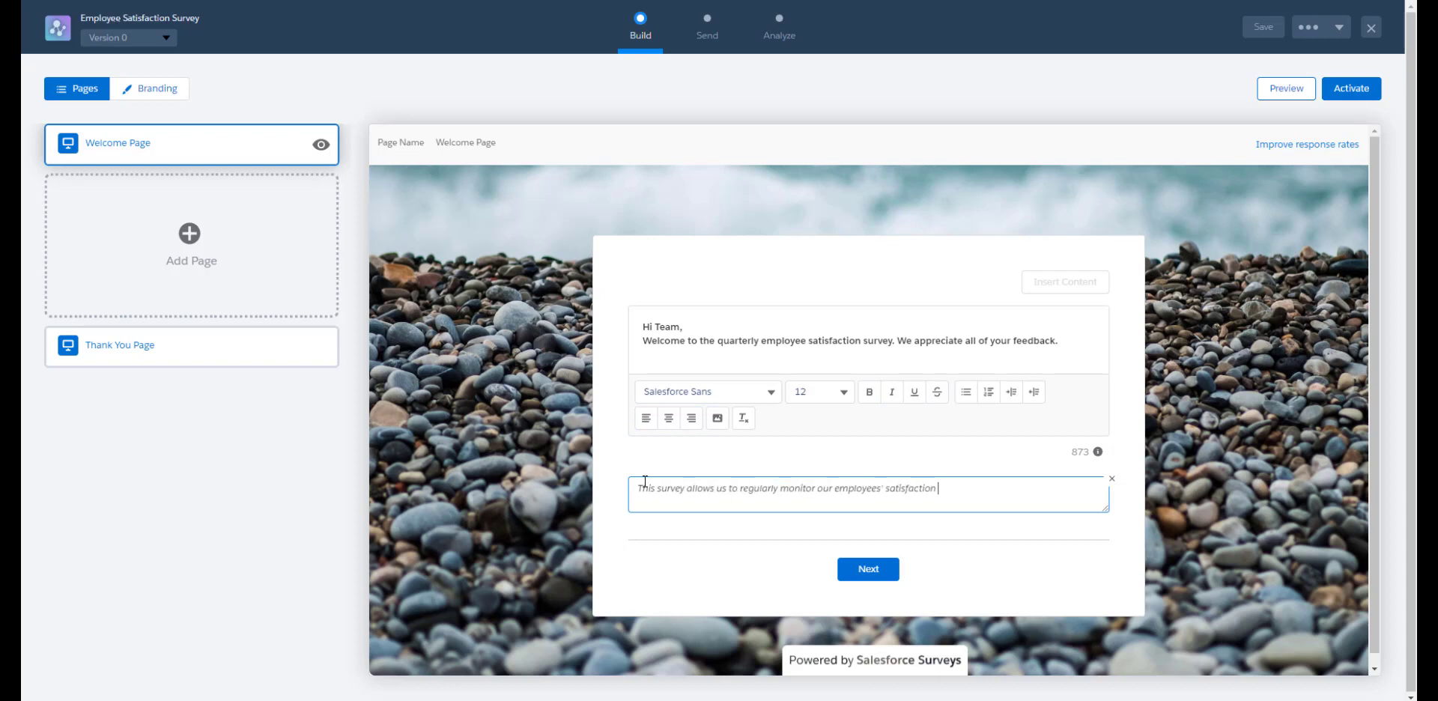
type(" and allows the team to ensure we remain the best place to work!")
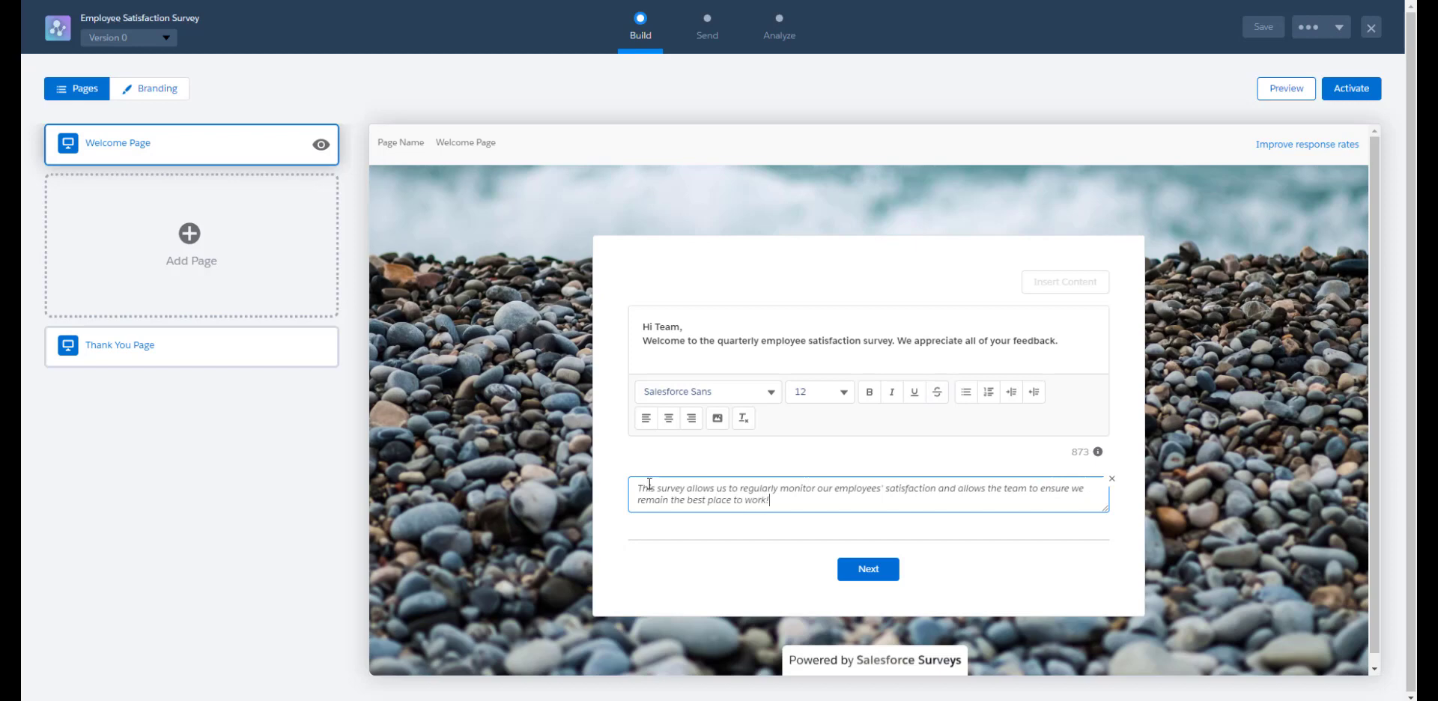
Add a page with a score question: "We love our offices, but do you? Do you find your work environment drives productiveness?"
left_click(236, 266)
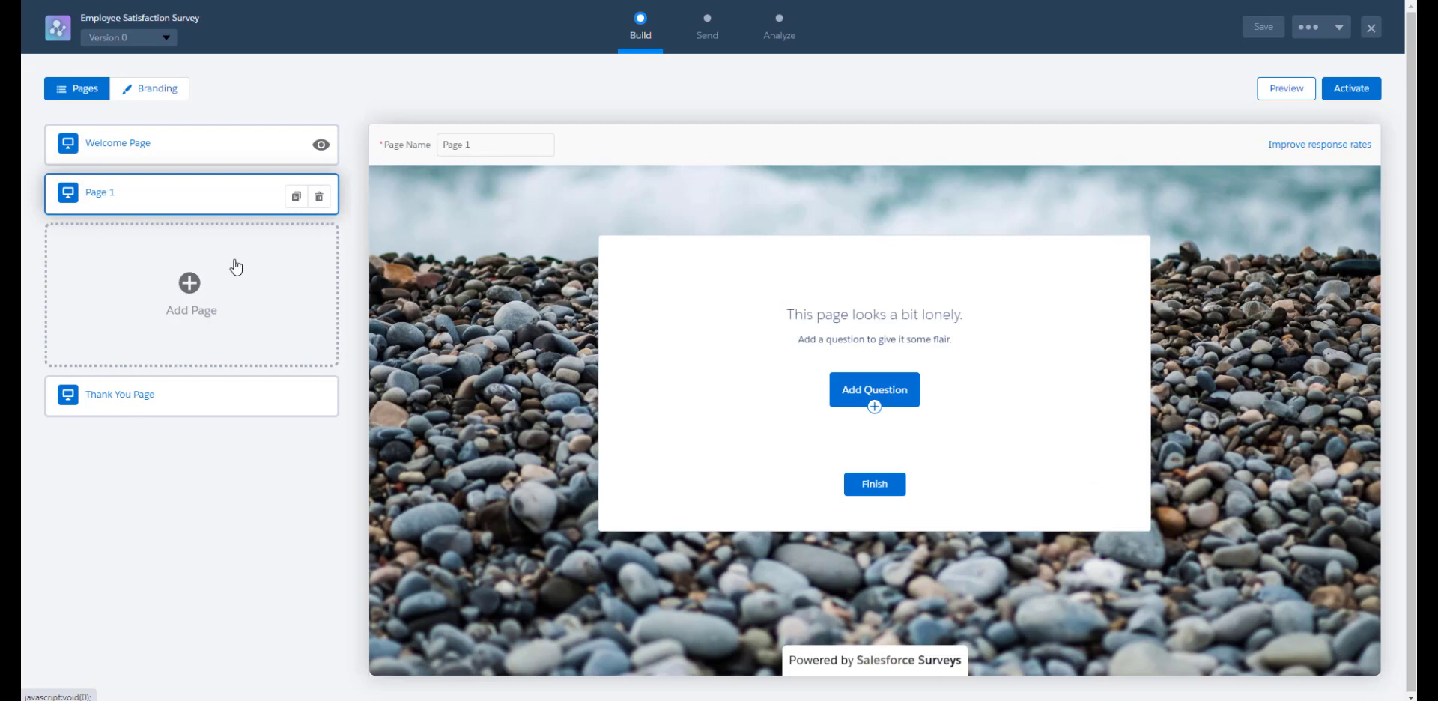
left_click(865, 395)
left_click(895, 542)
left_click(647, 326)
type("We lo")
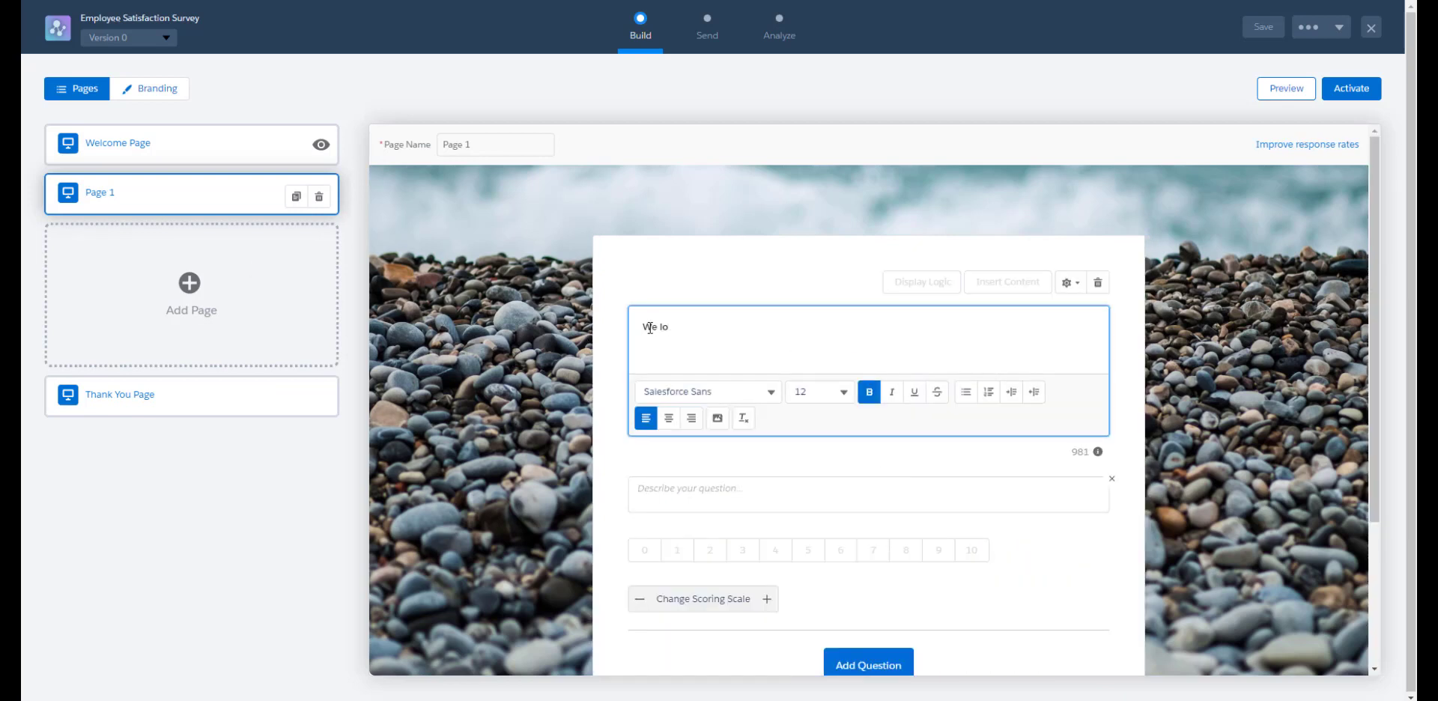
type("ve our offices, but do you? Do you find your w")
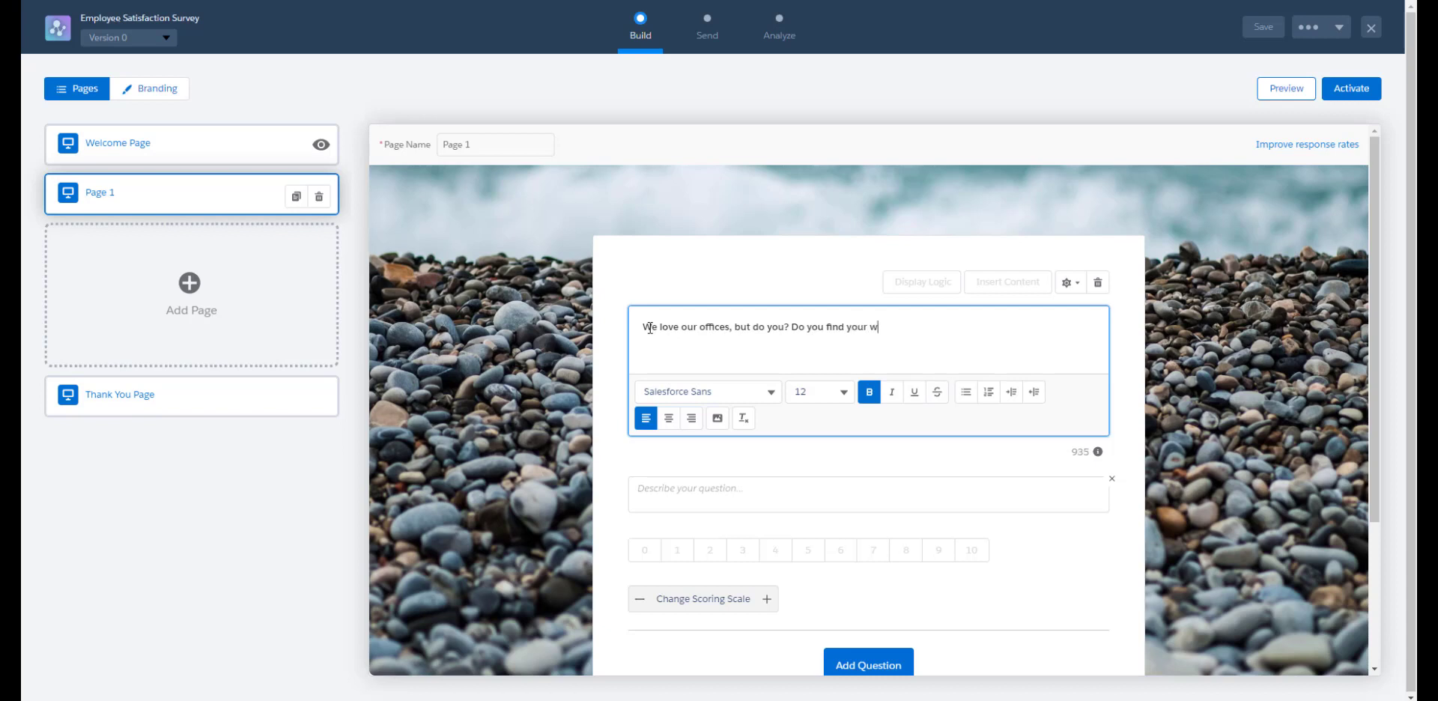
type("ork environment drives productiveness?")
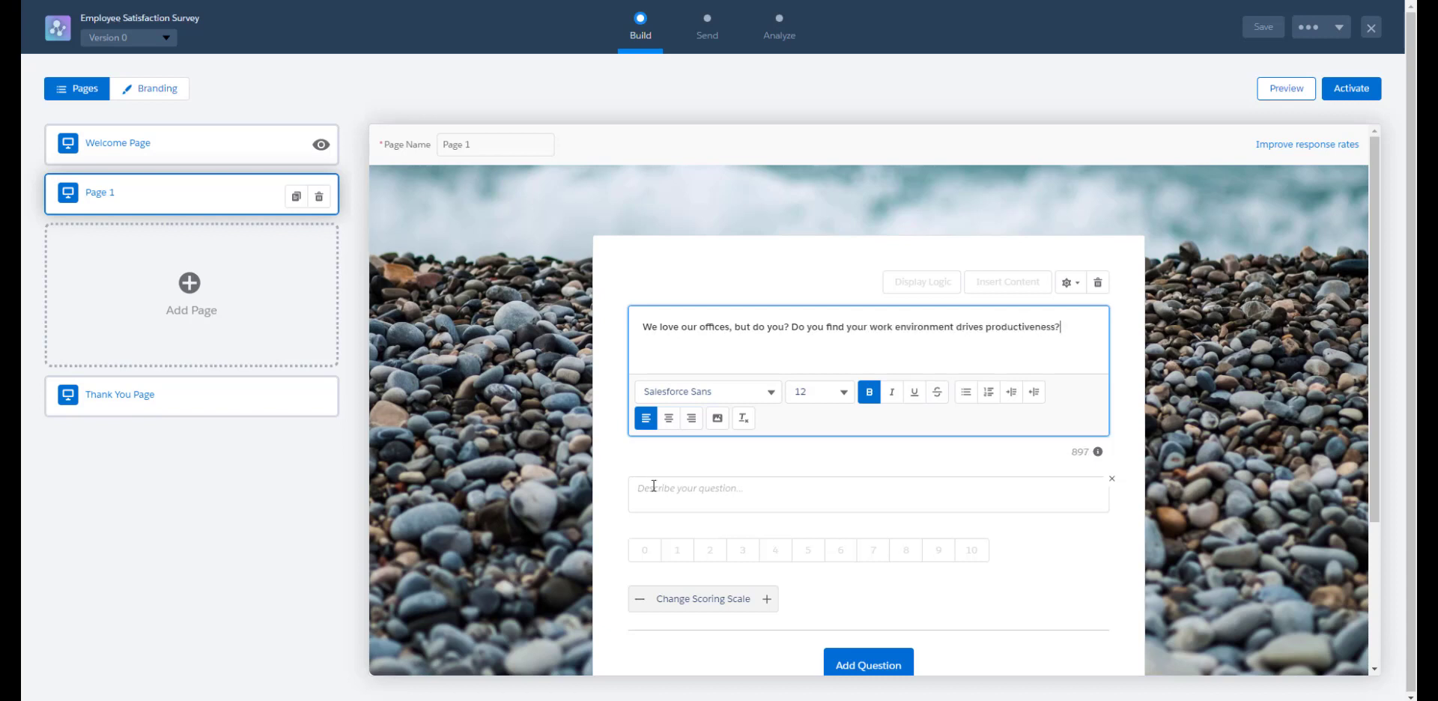
Describe the question as "From 0-10, 0 being the lowest score, please tell us whether you feel your work environment affects how productive you are in the office."
left_click(653, 487)
type("From 0-10, 0 being the lowest")
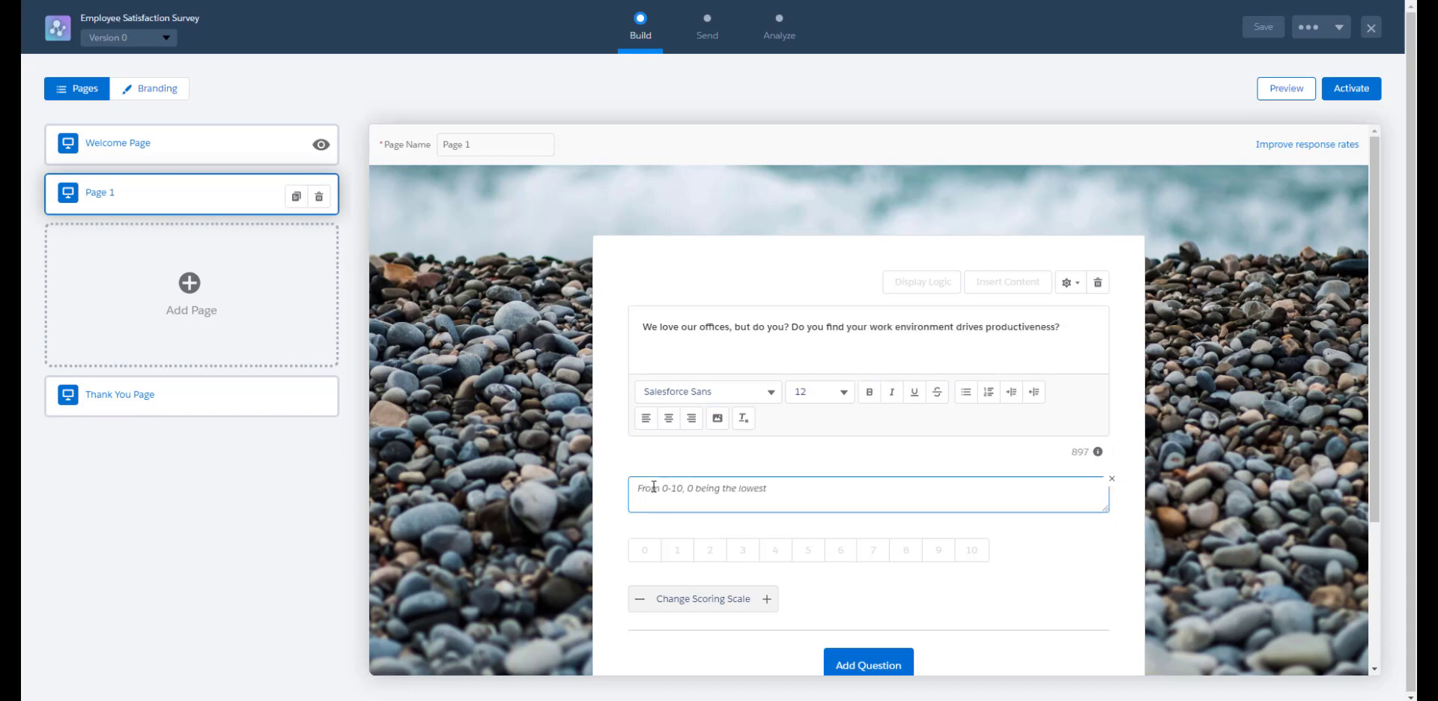
type(" score, please tell us whether you feel your work")
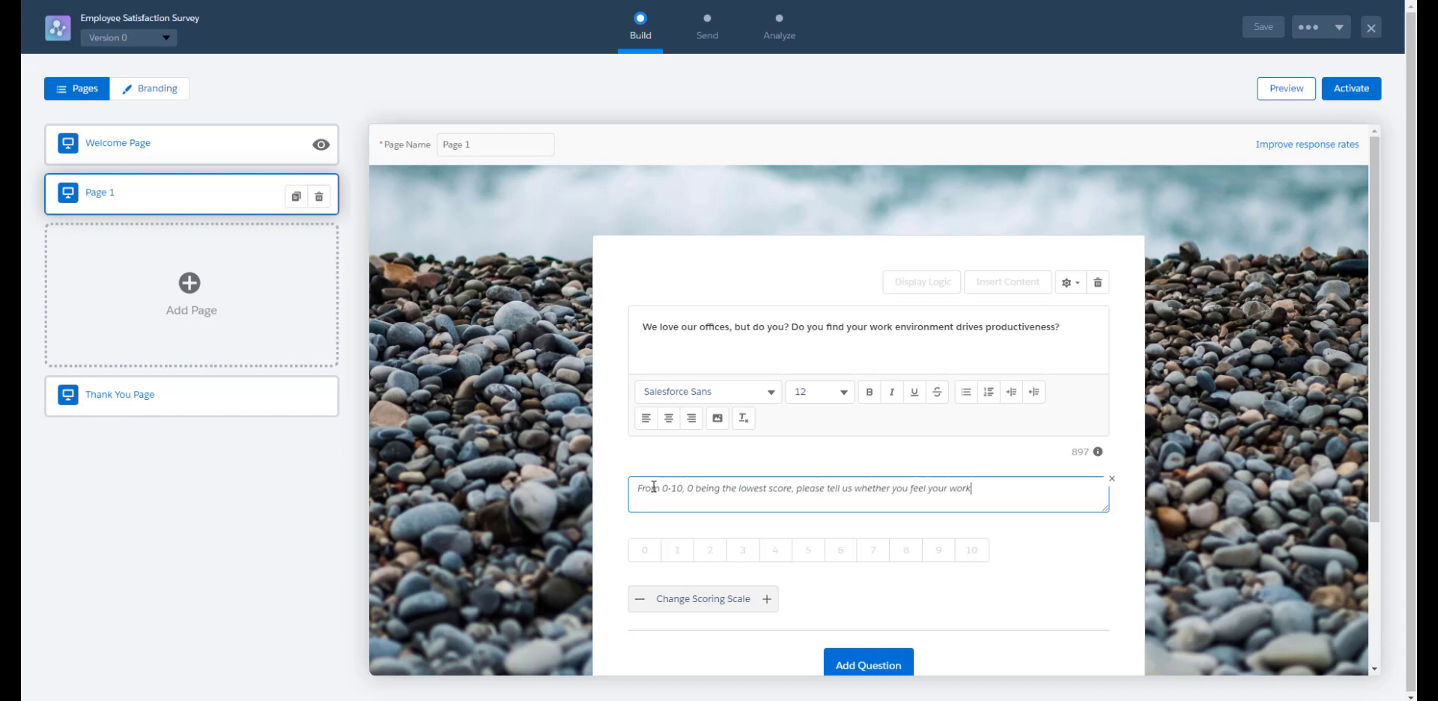
type(" environment affects how productive you are in the office.")
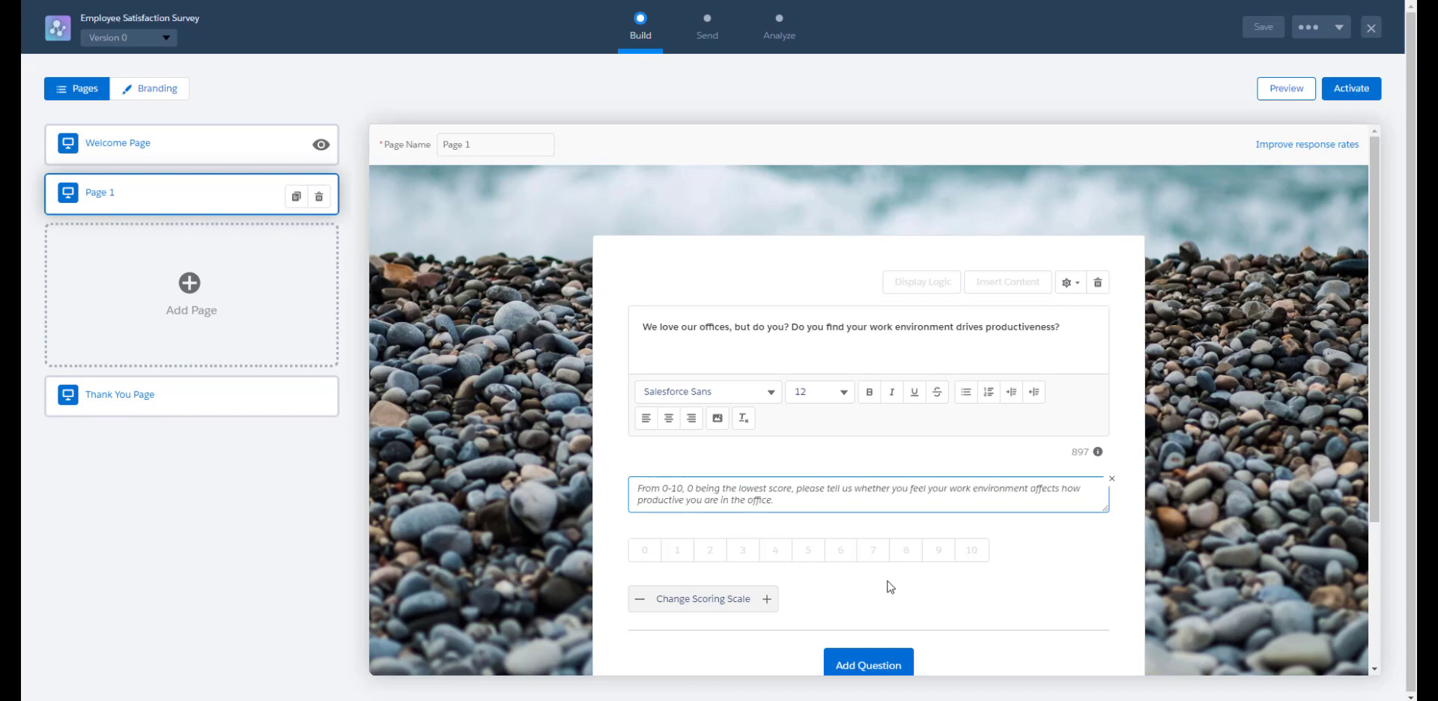
Add a long-text question: "Tell us more! Please fill us in with the details. We'd love to ensure your work environment is the best it can be."
scroll(889, 584, "down", 1)
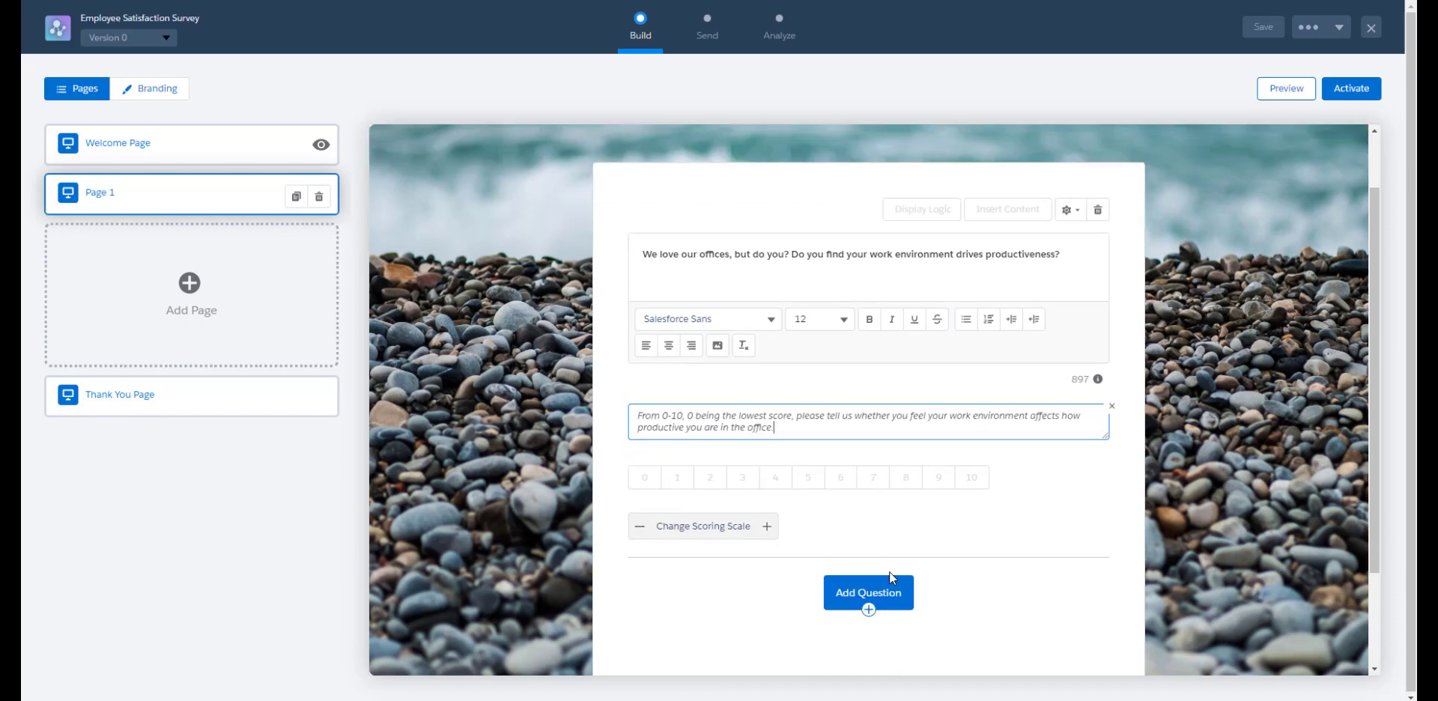
left_click(887, 597)
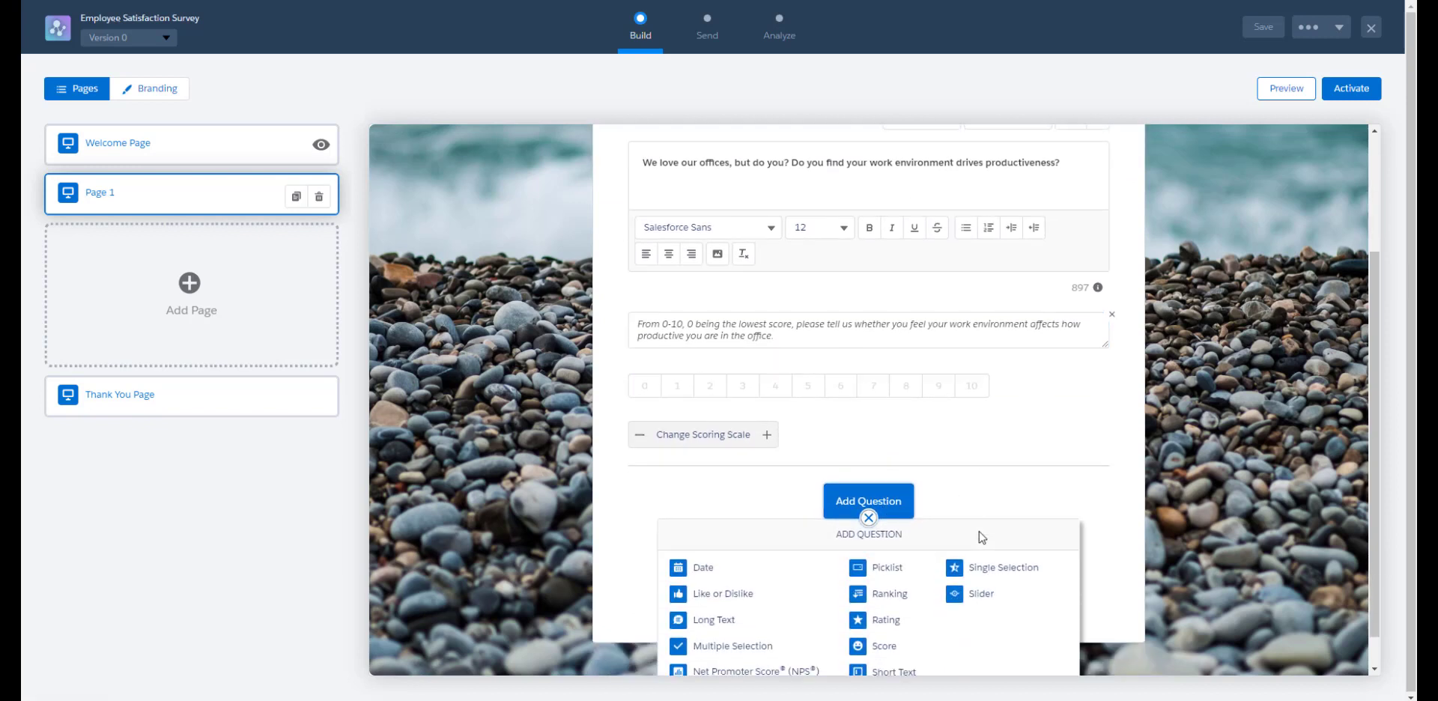
left_click(719, 583)
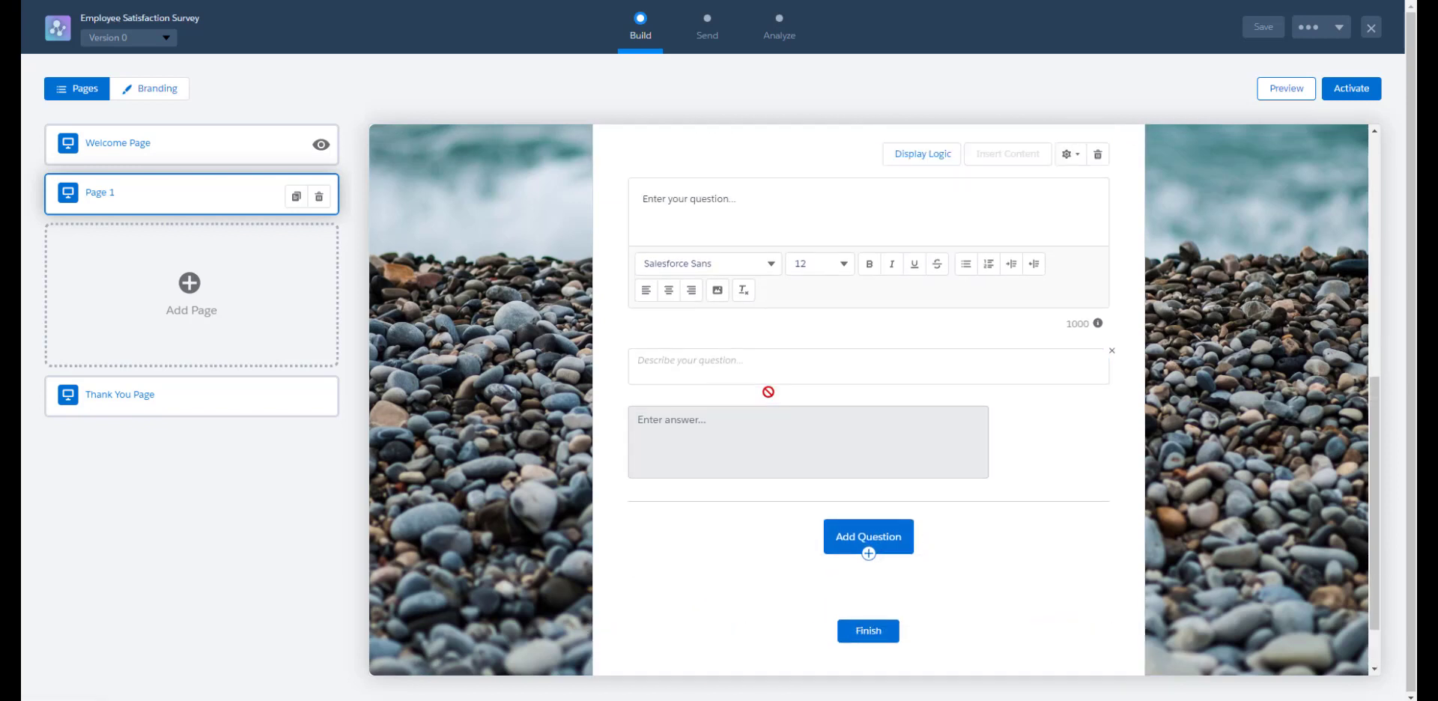
left_click(742, 198)
type("Tell us more! Please fill us in with the details")
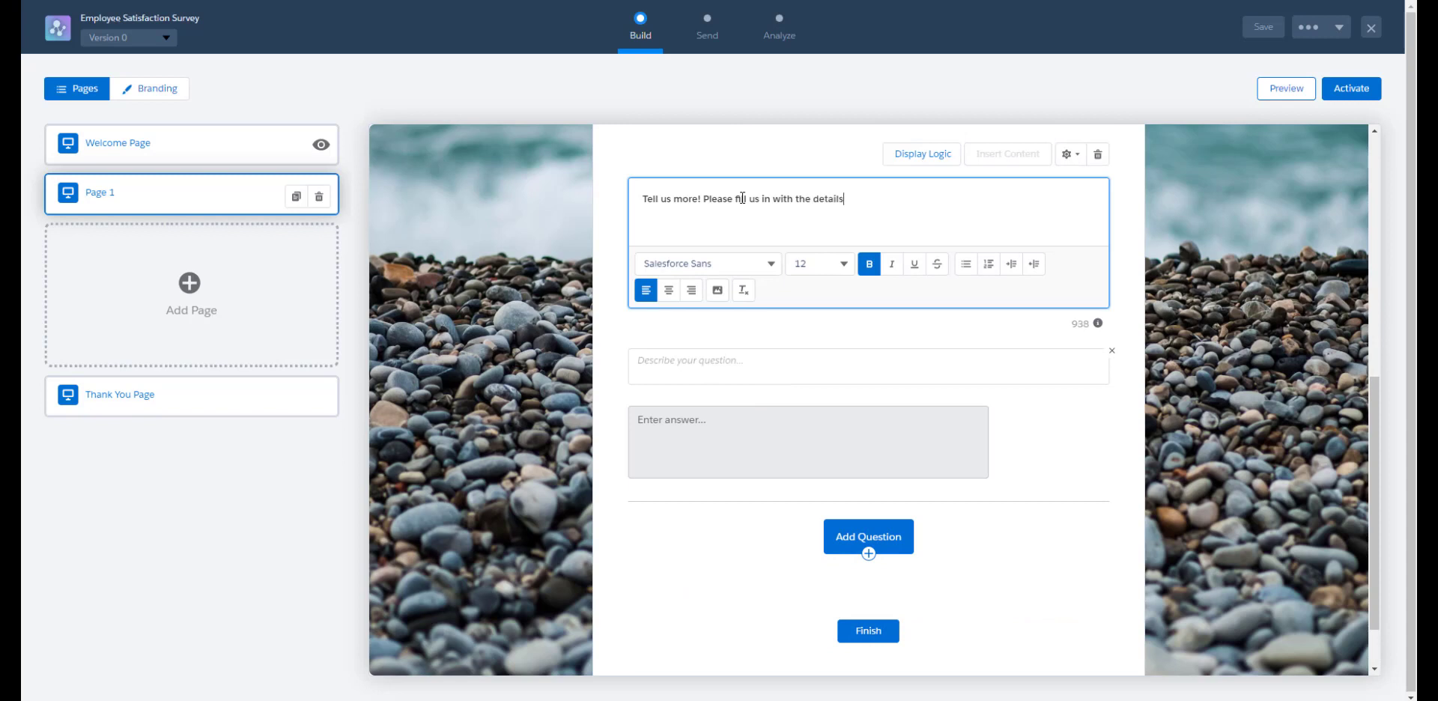
type(". We'd love to ensure your work environment is the best it can be.")
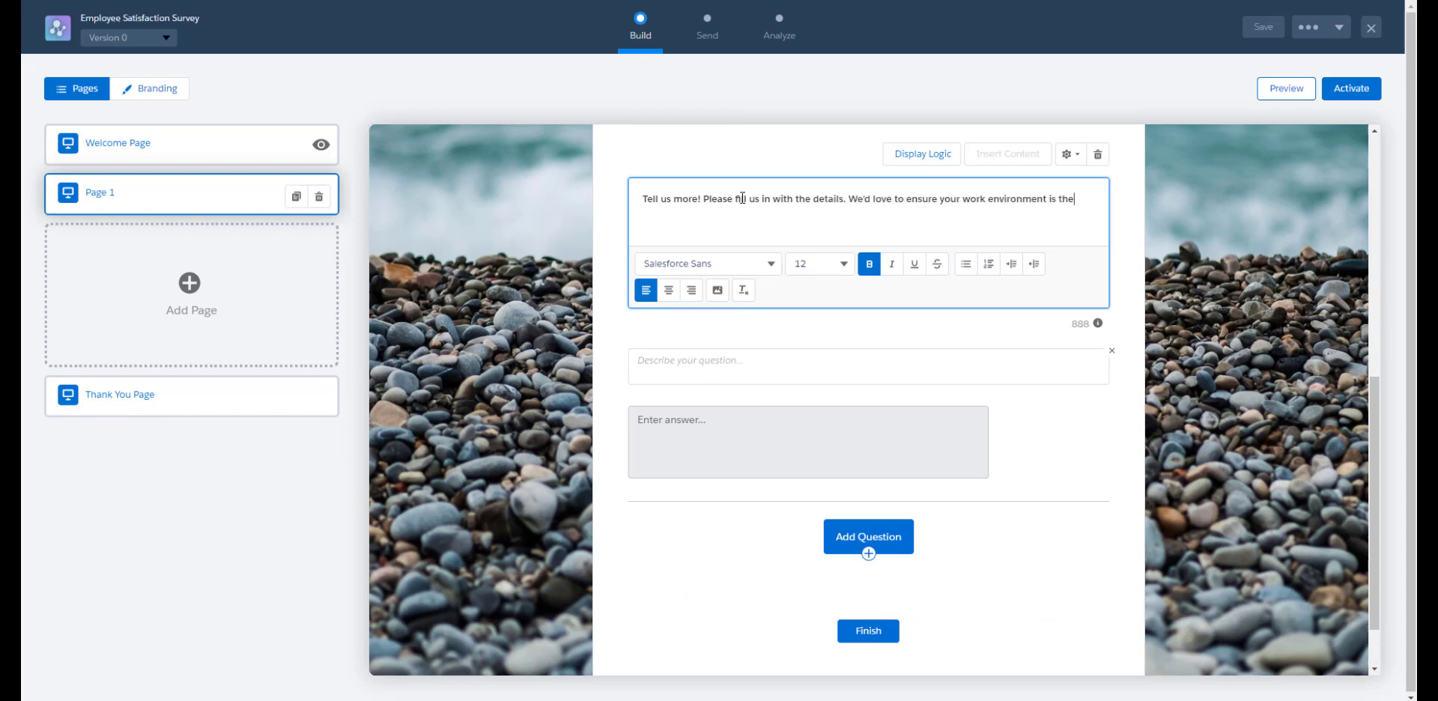
Describe the long-text question as "Please add detailed feedback on what makes your work environment amazing and what we can do to improve it"
left_click(649, 360)
type("Please add detailed feedback ")
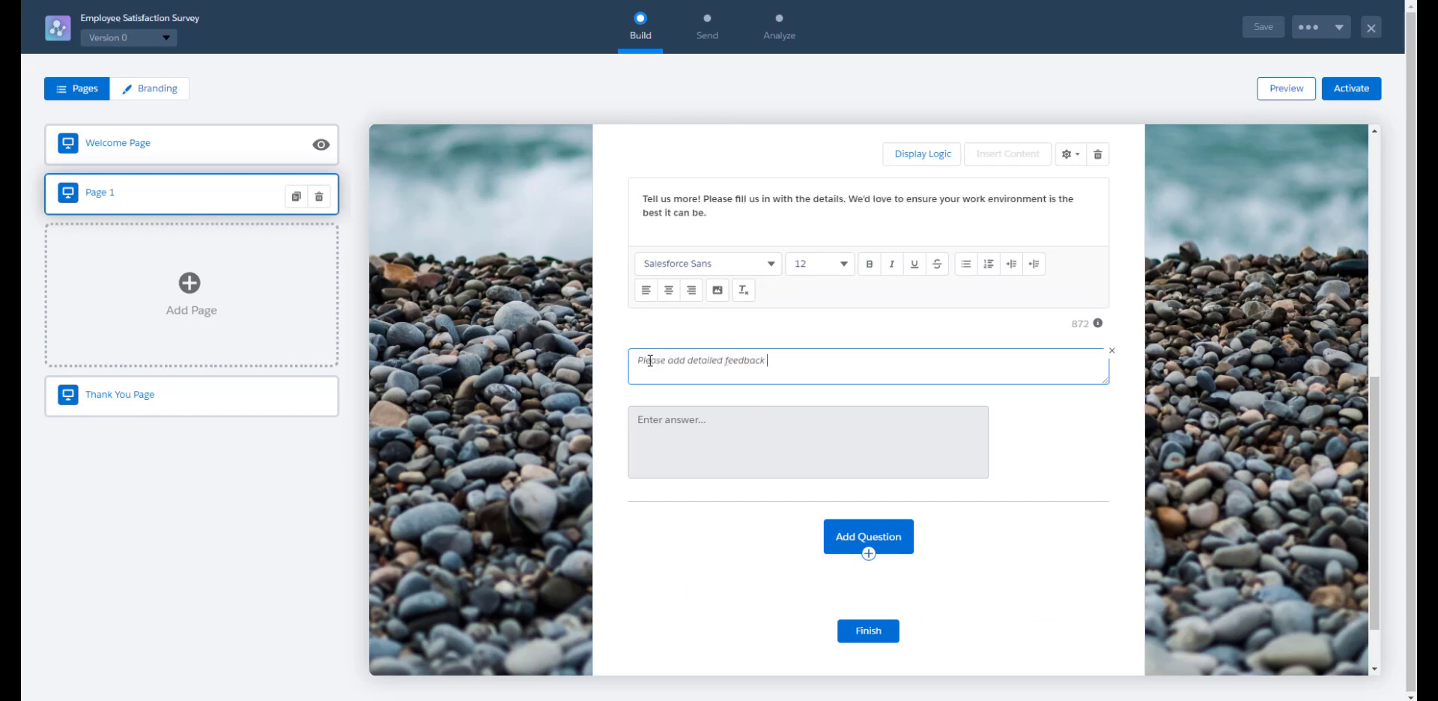
type("on what makes your work environment amazing and what we can do to improve it")
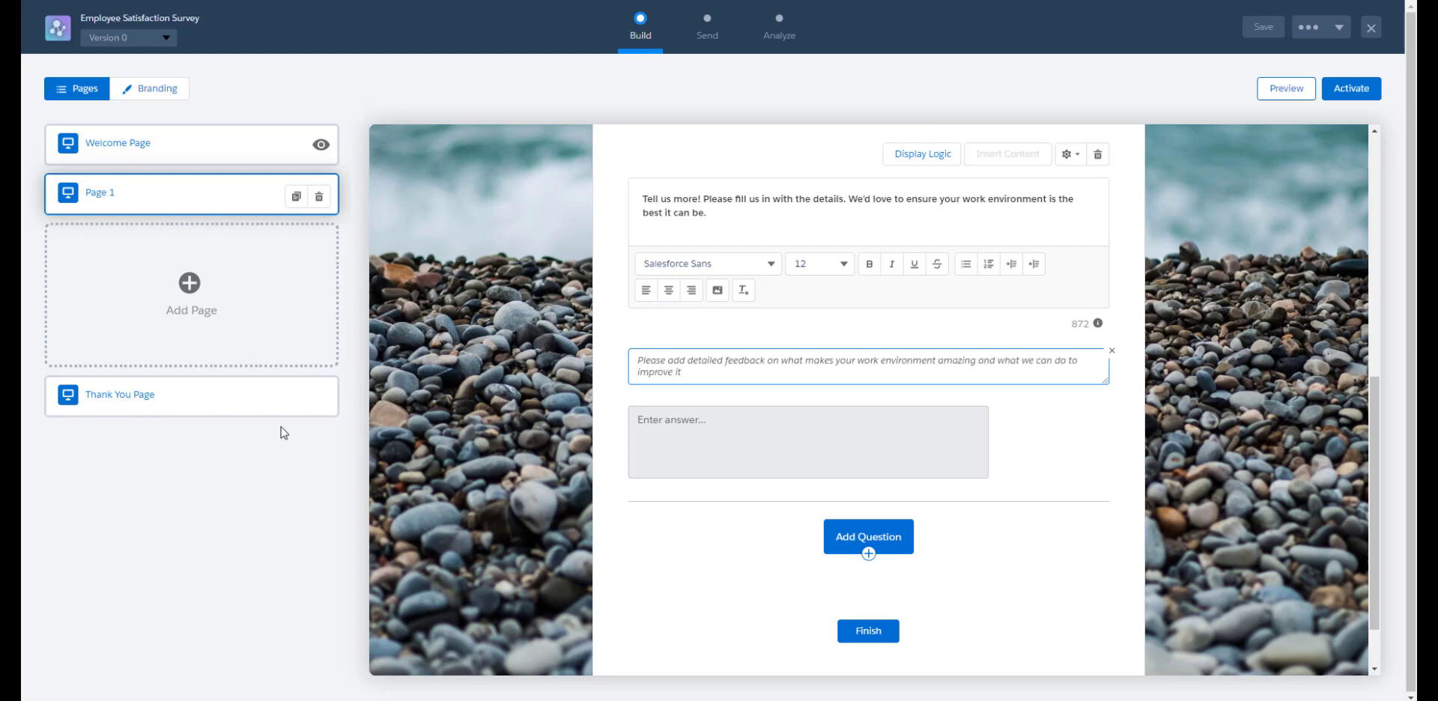
Write the thank-you page message "Thank you for completing this survey. We appreciate all of your feedback."
left_click(219, 398)
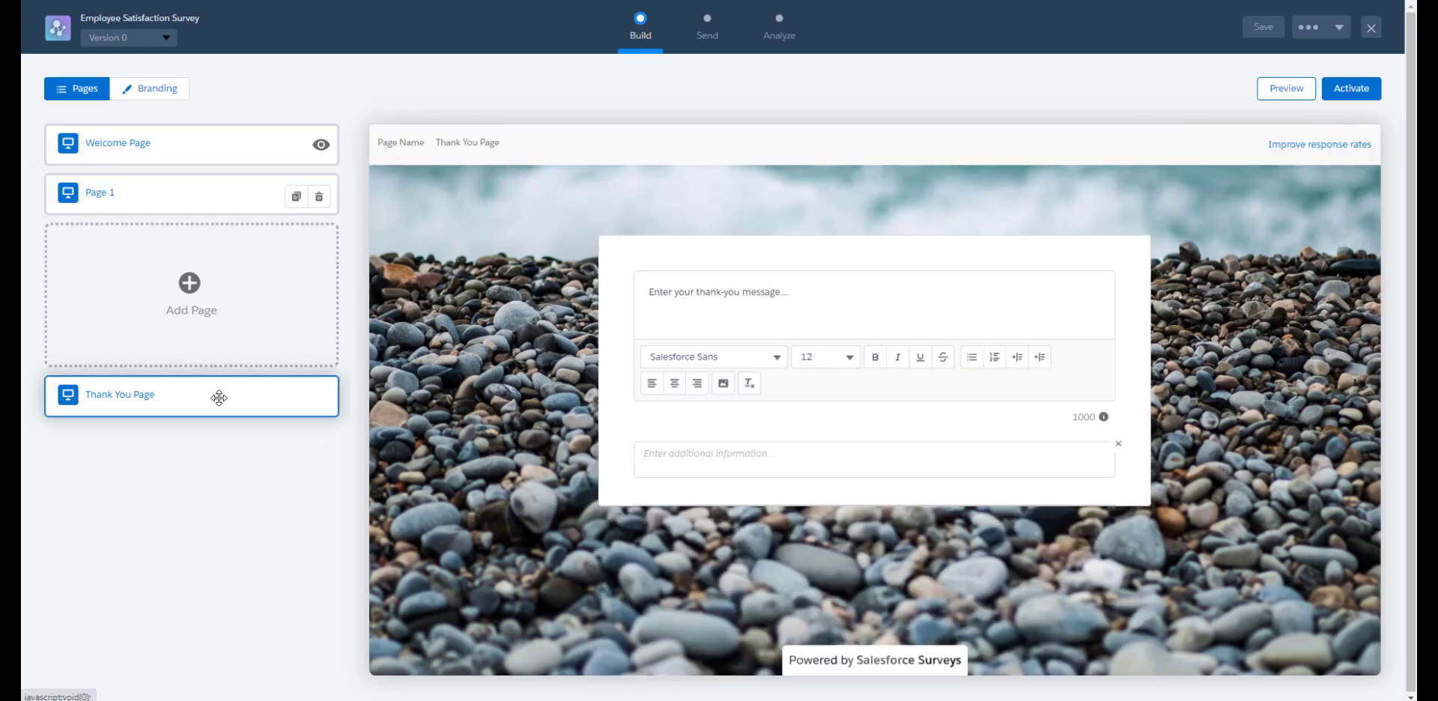
left_click(721, 287)
type("Thank you for completing this su")
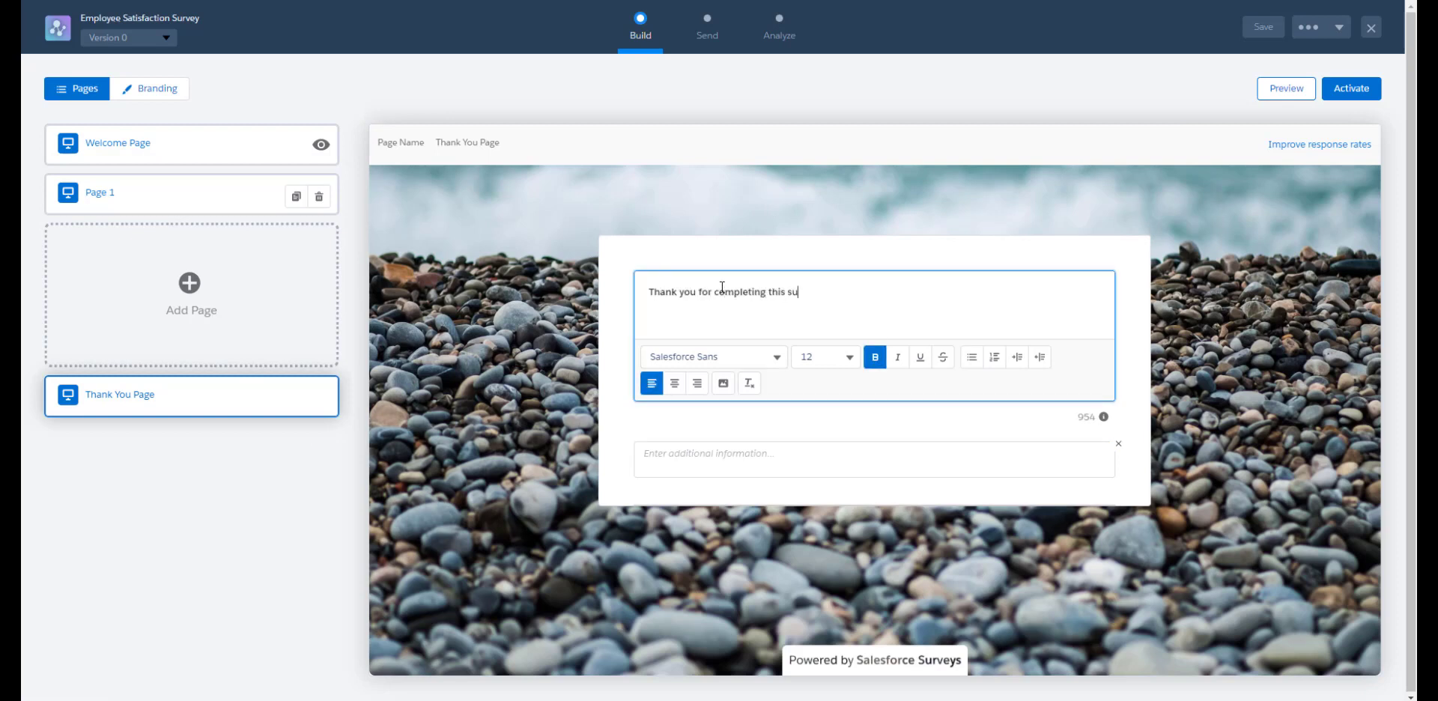
type("rvey. We appreciate all of your feedback.")
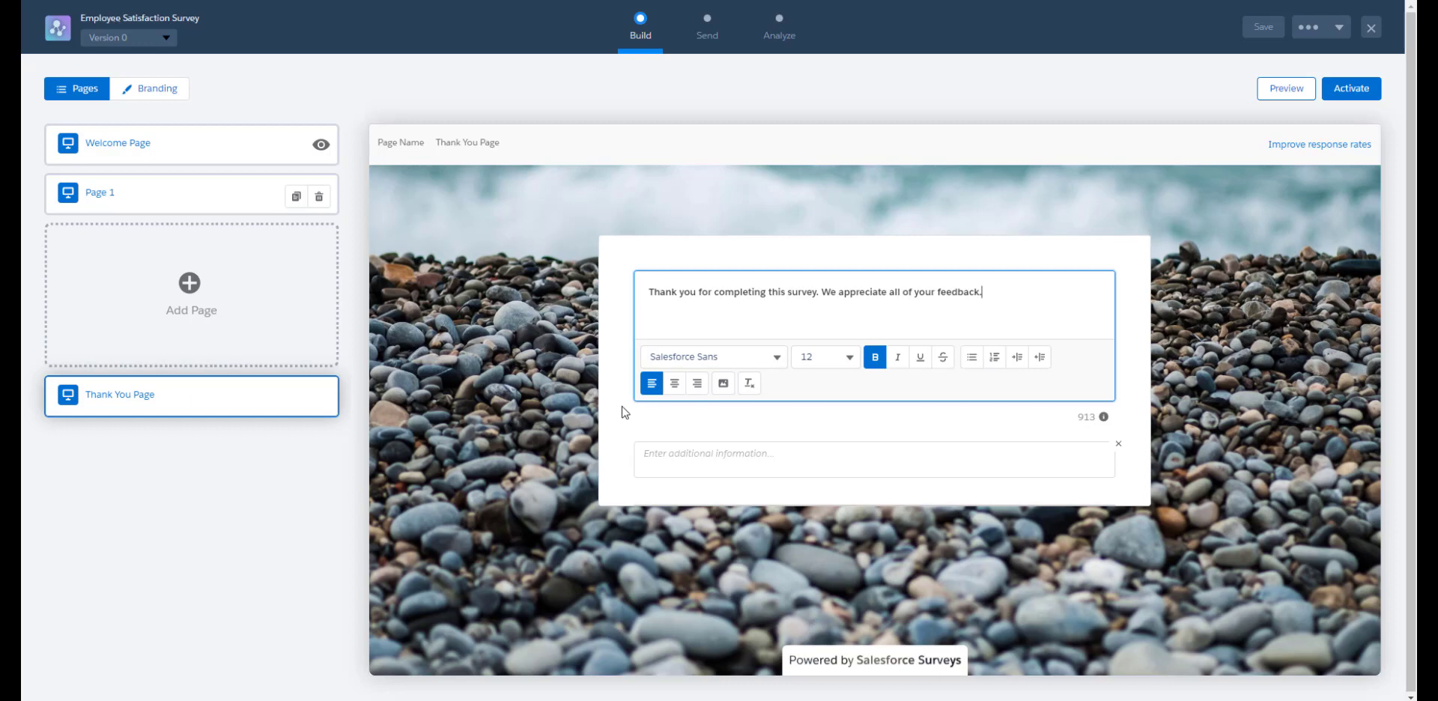
left_click(626, 412)
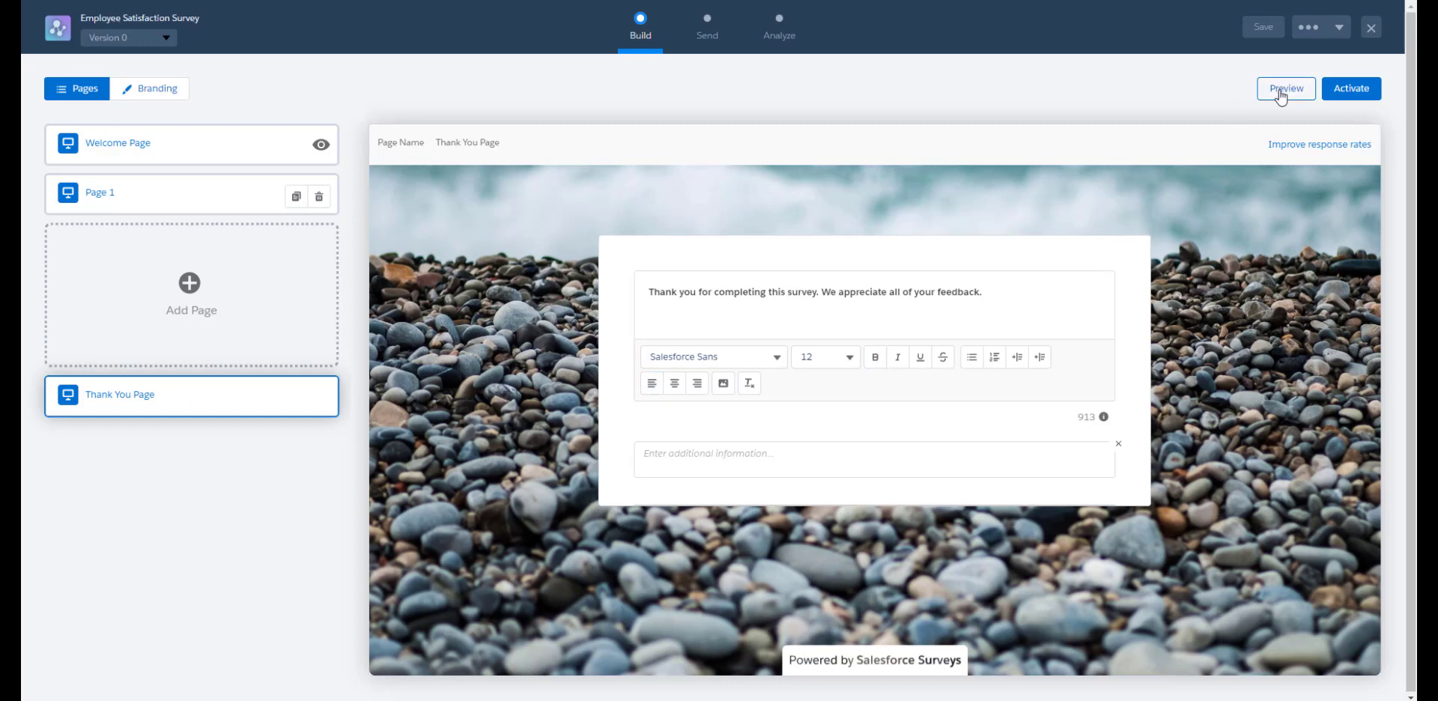
Preview the survey from the welcome page through to the thank-you page and close the preview
left_click(1281, 97)
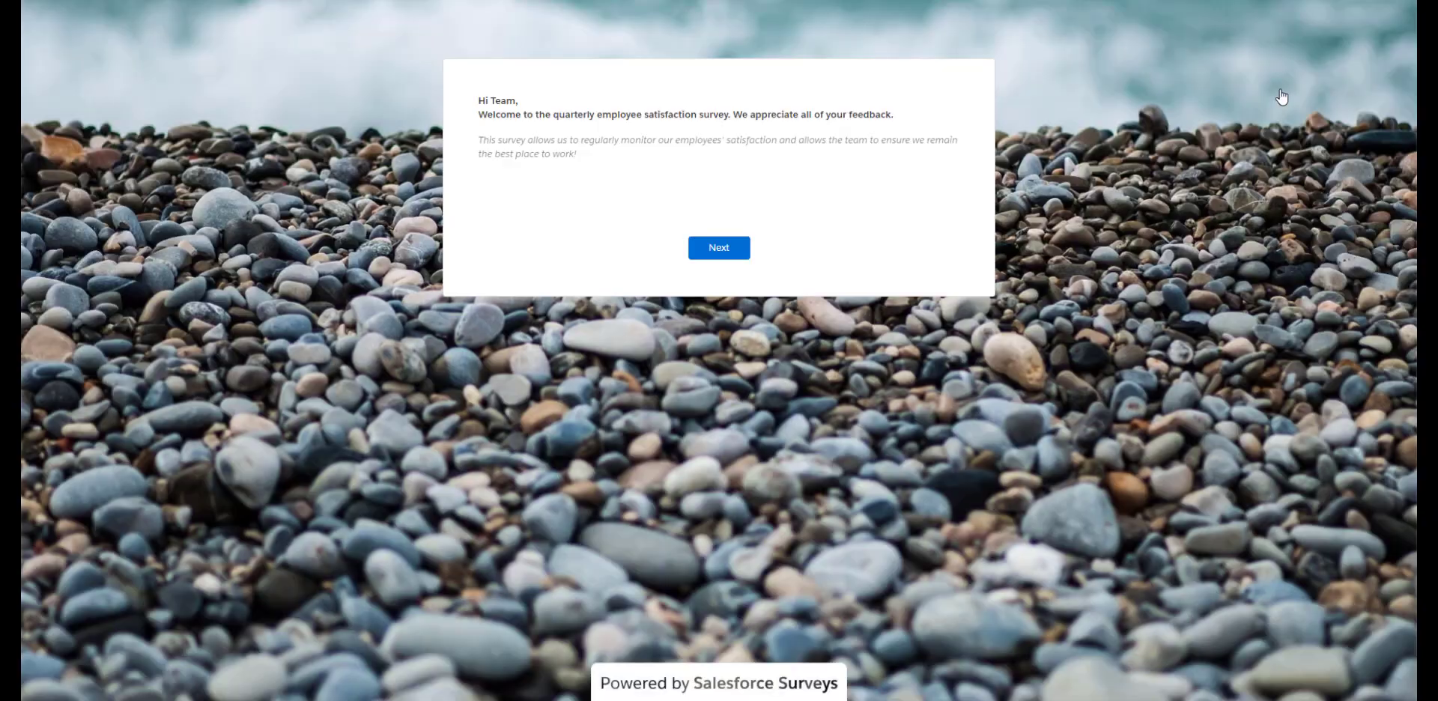
left_click(743, 255)
left_click(753, 483)
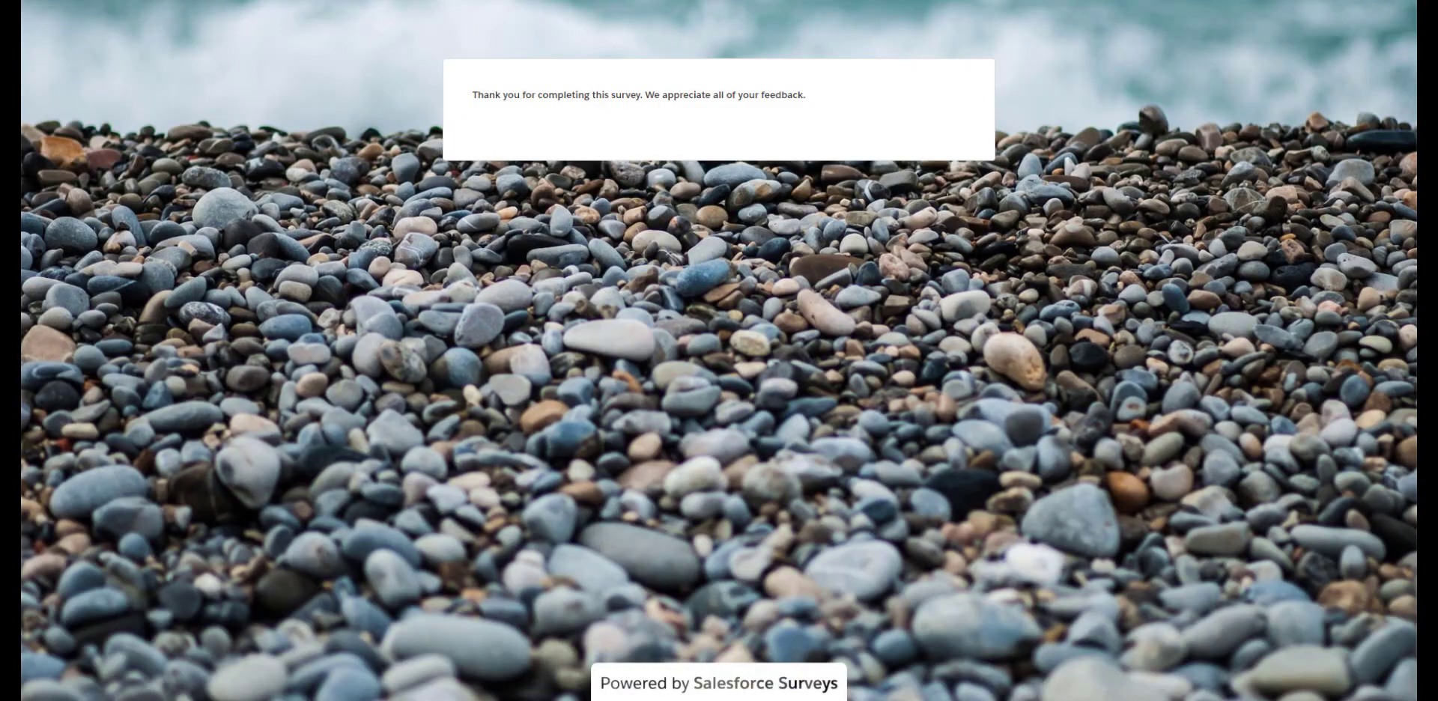
key("ctrl+w")
Activate the Employee Satisfaction Survey and dismiss the notification
left_click(1351, 88)
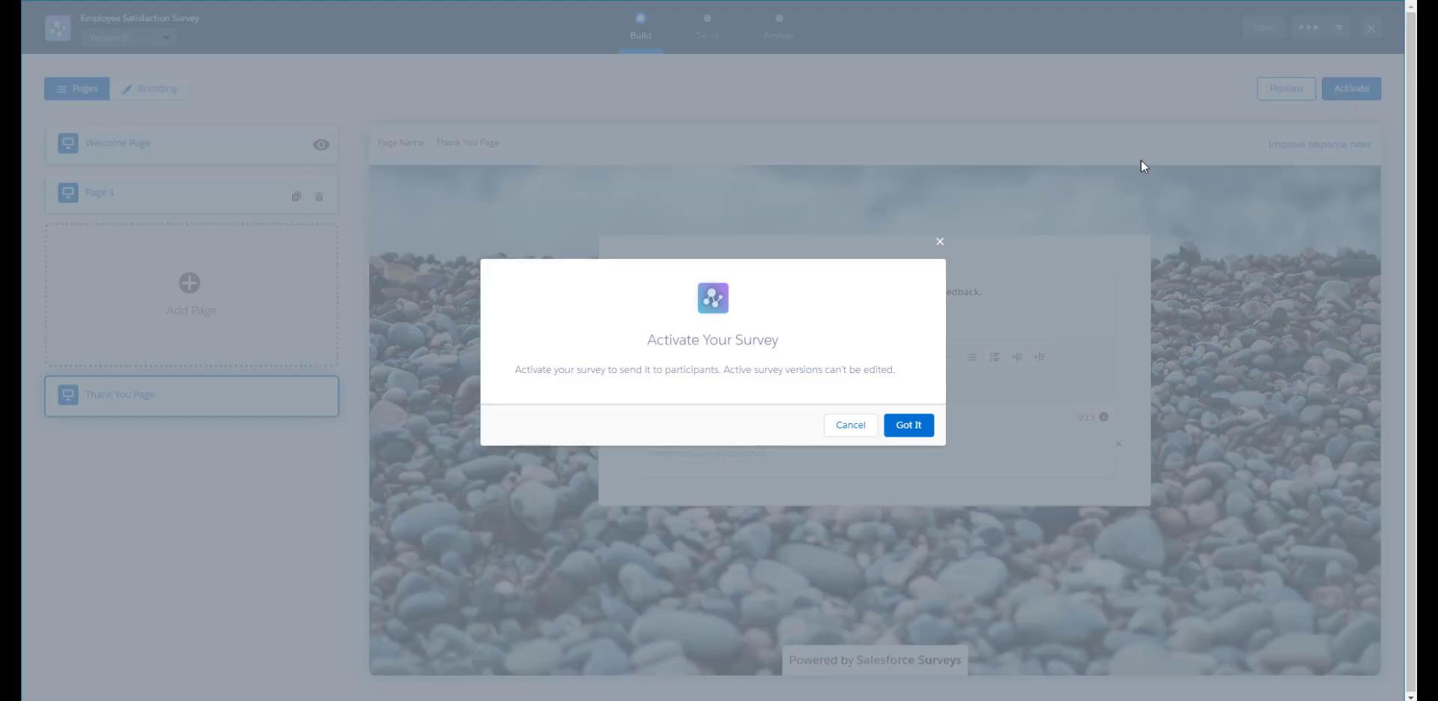
left_click(908, 424)
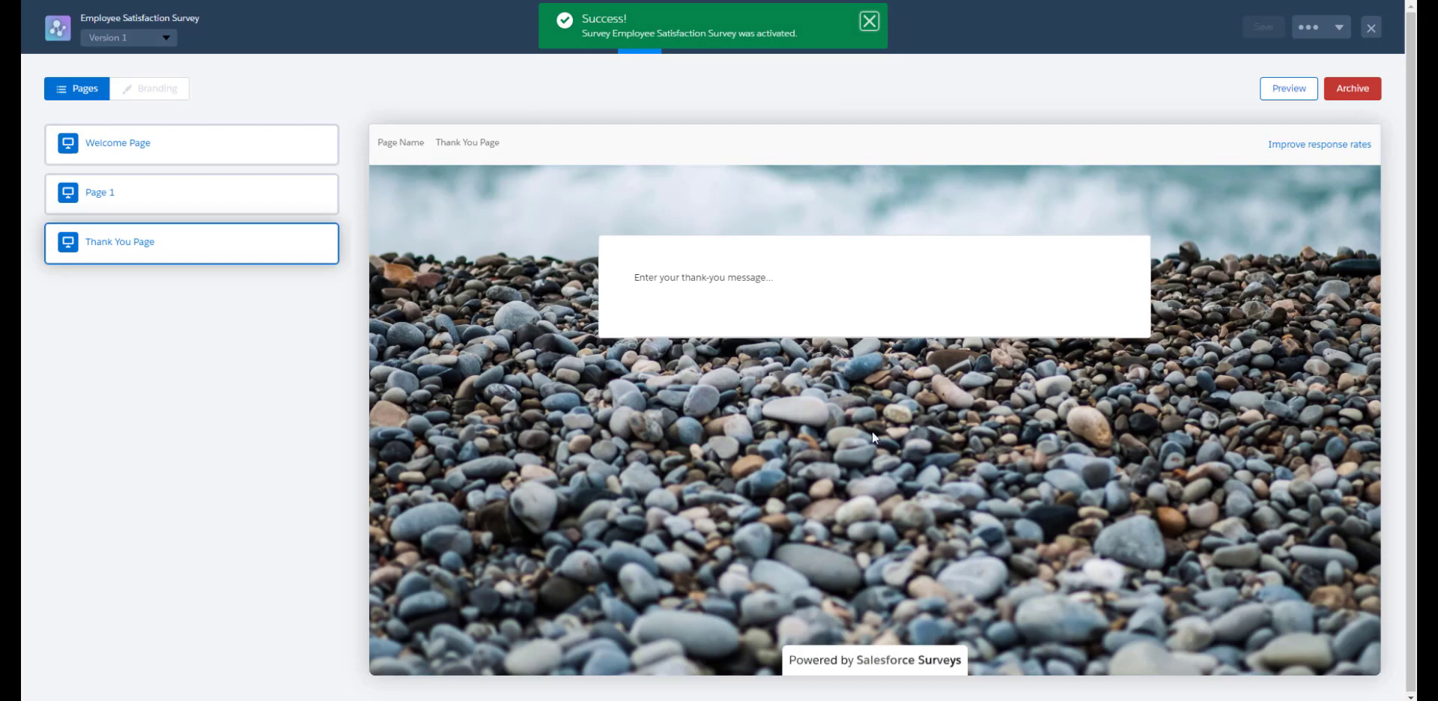
left_click(875, 24)
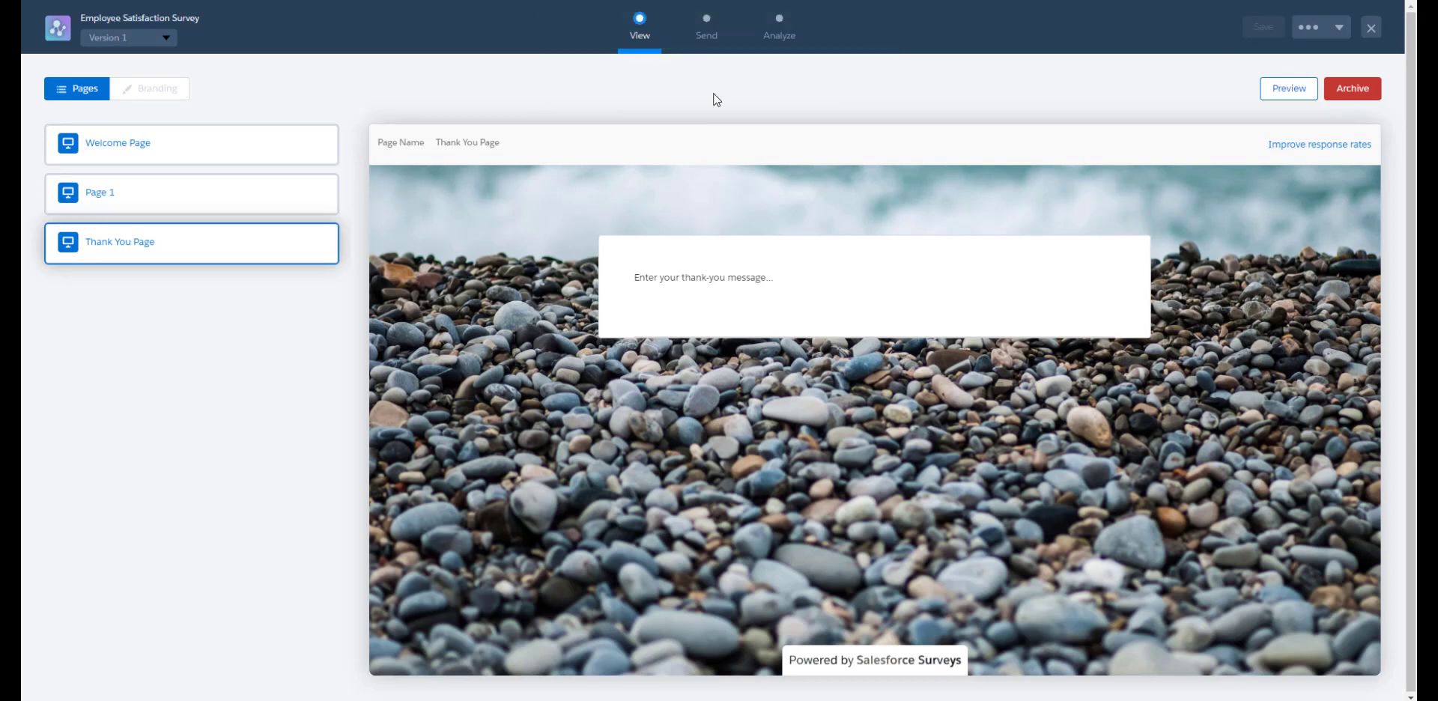
Generate a survey invitation link for participants in the company with anonymized responses and copy it
left_click(708, 39)
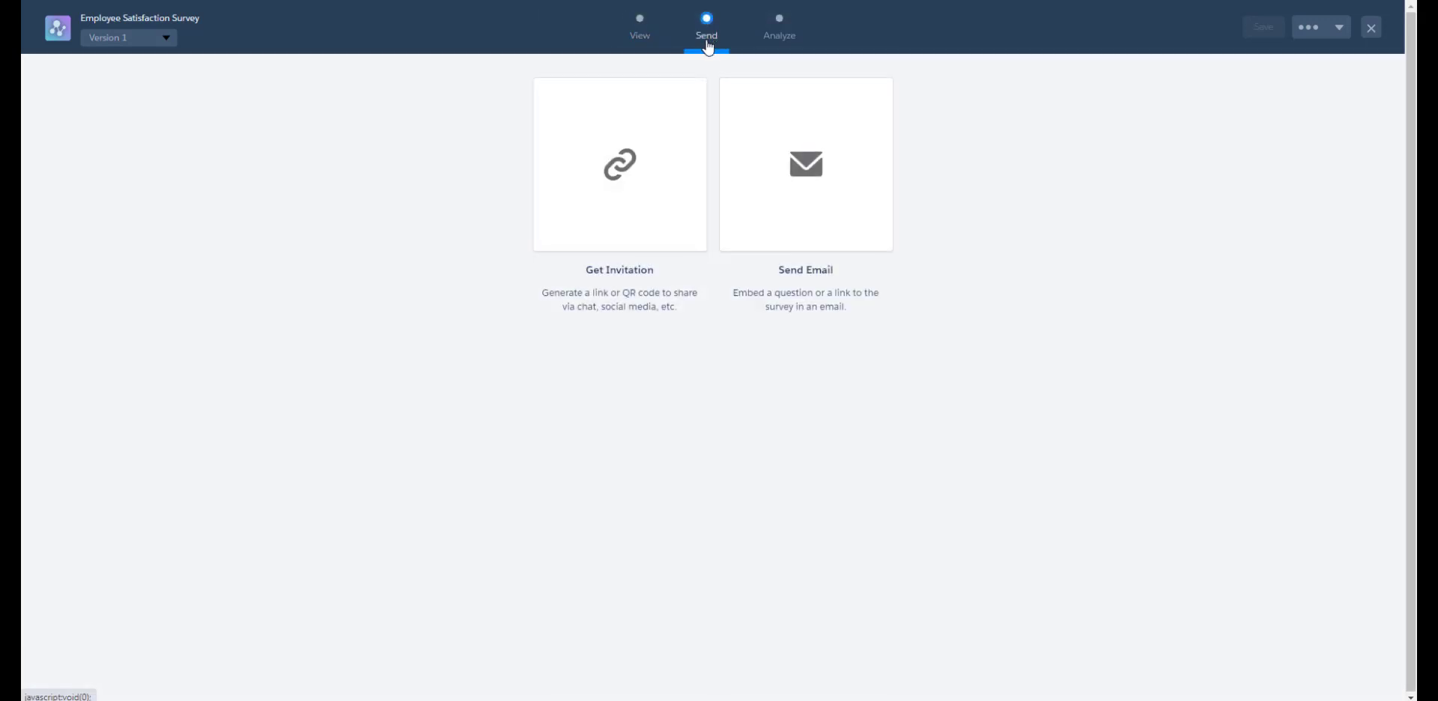
left_click(623, 166)
left_click(516, 471)
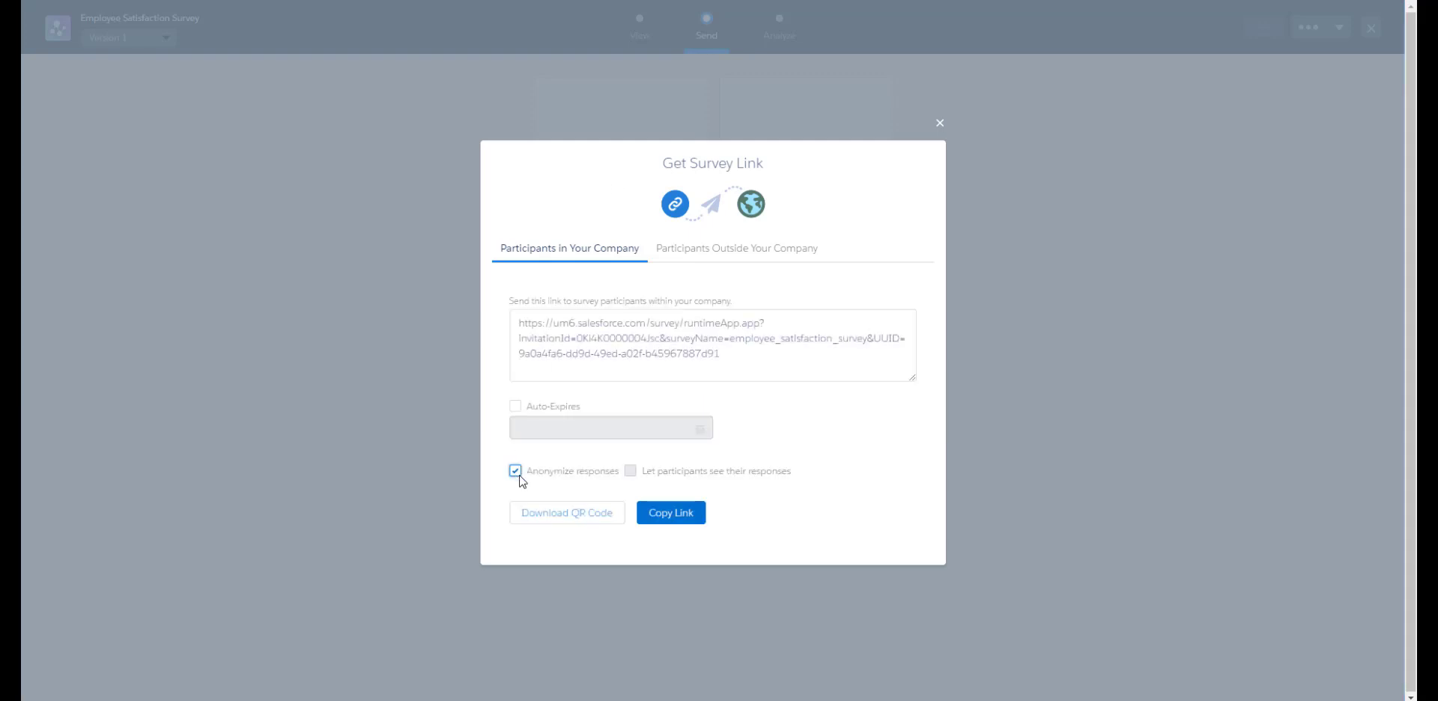
left_click(664, 514)
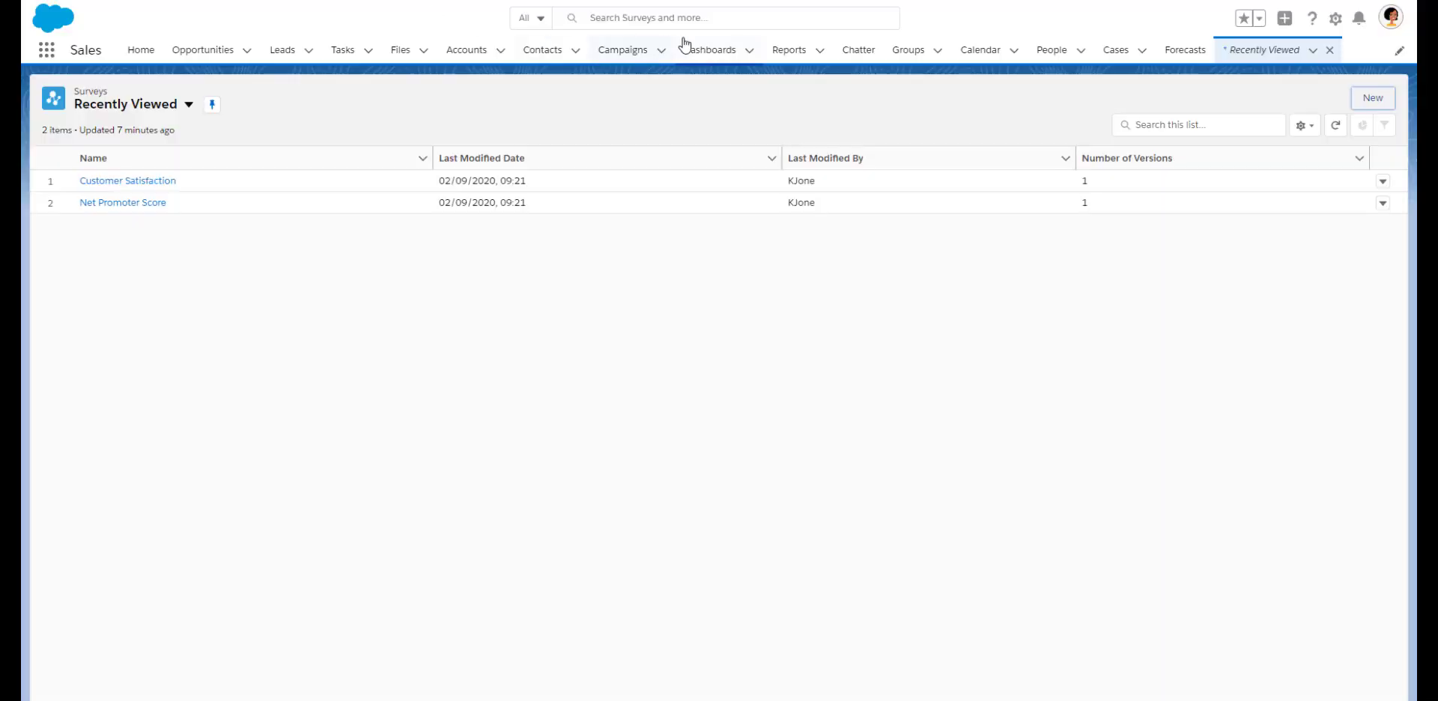
Post "Hi Team, please fill in the Quarterly Employee Satisfaction Survey by the 13th September" to the All Company group, followed by the survey link
left_click(910, 50)
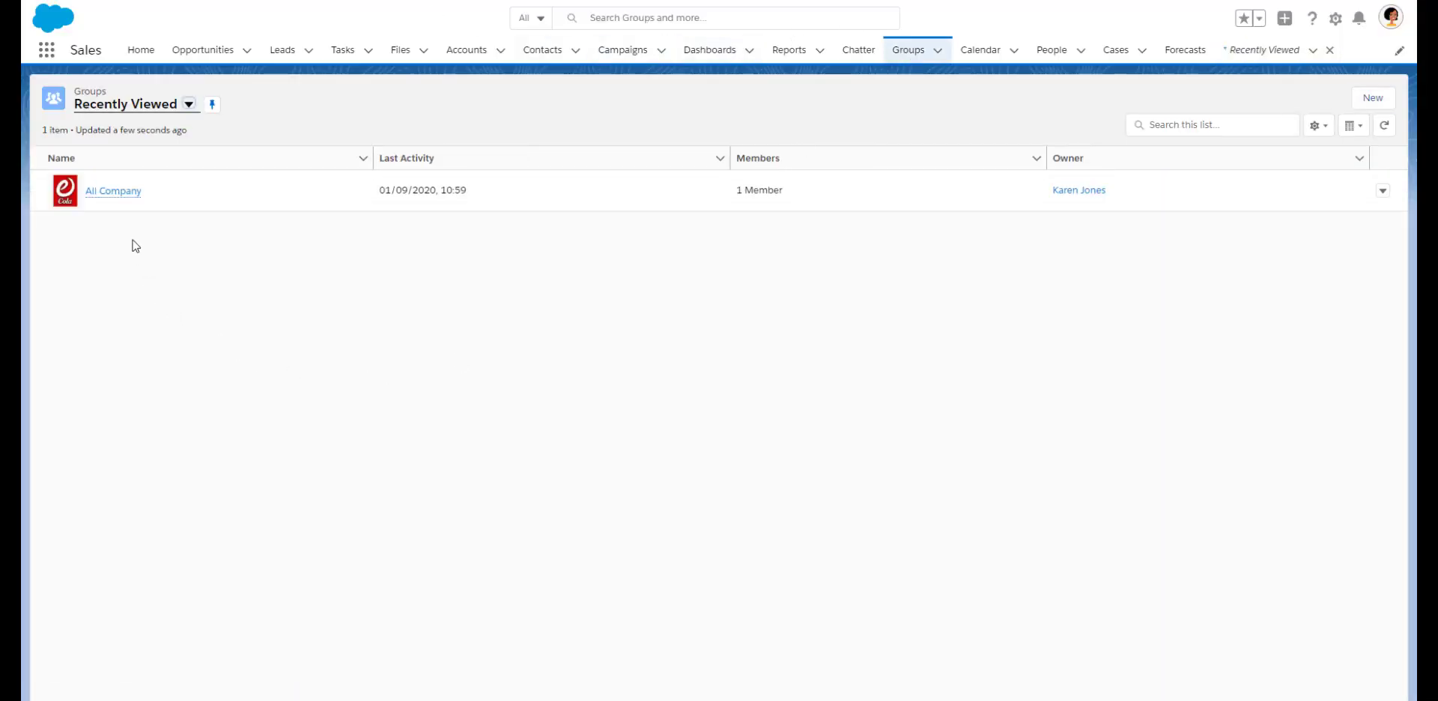
left_click(126, 191)
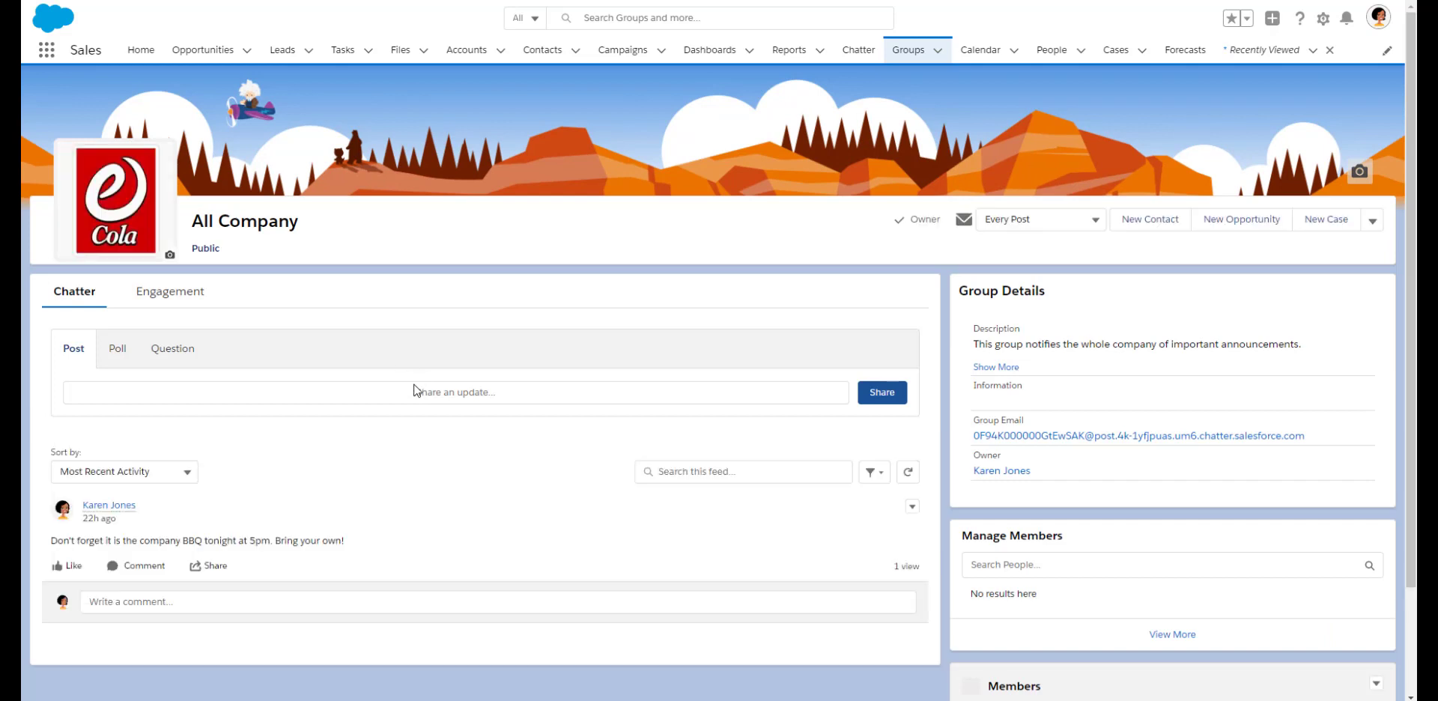
left_click(277, 393)
type("Hi Tea")
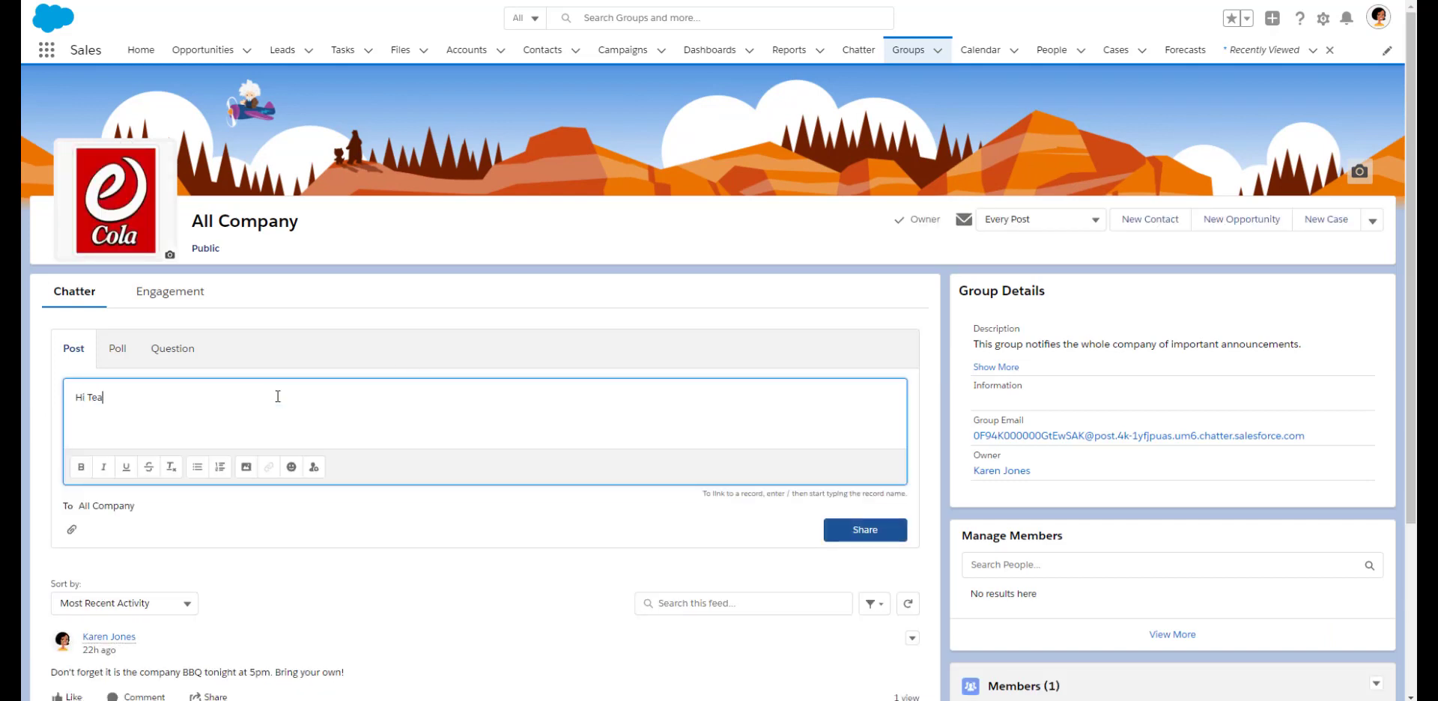
type("m, please fill in the Quarterly Employ")
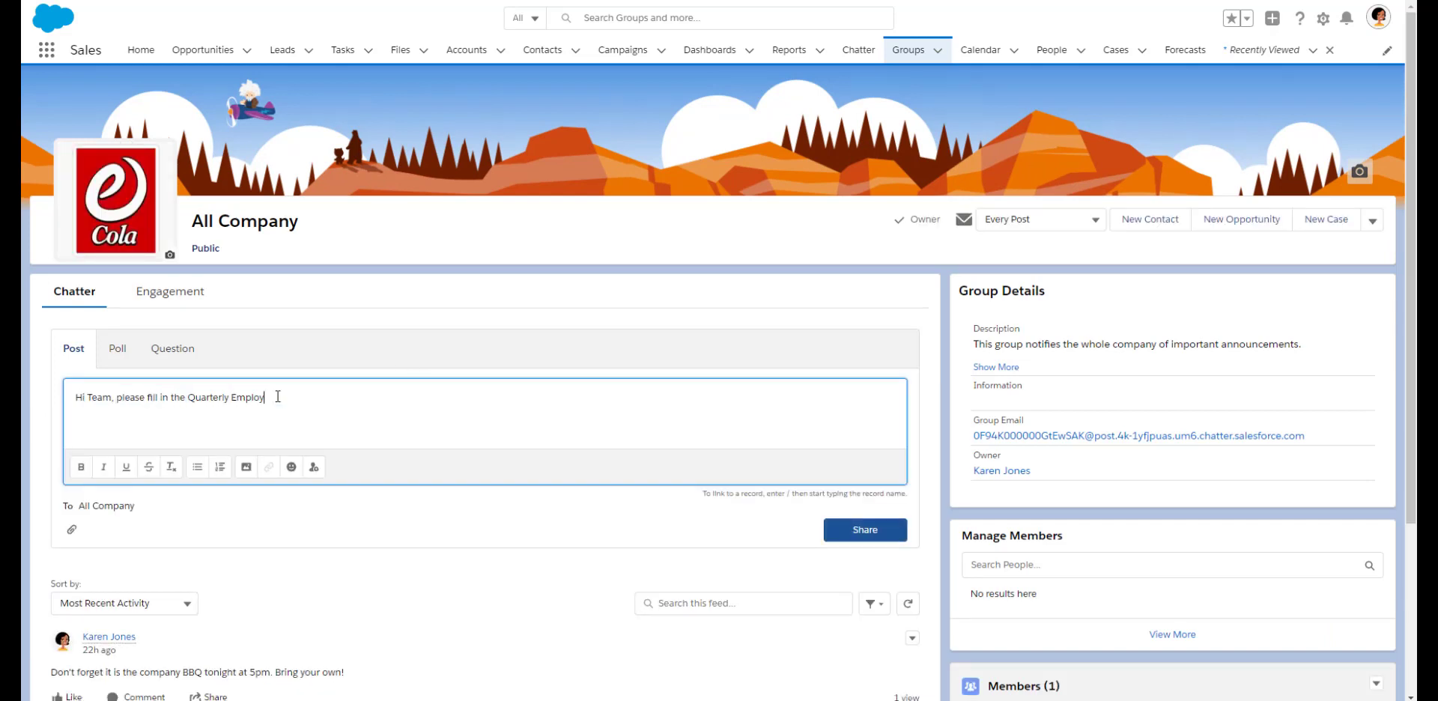
type("ee Satisfaction Survey by the 13th September")
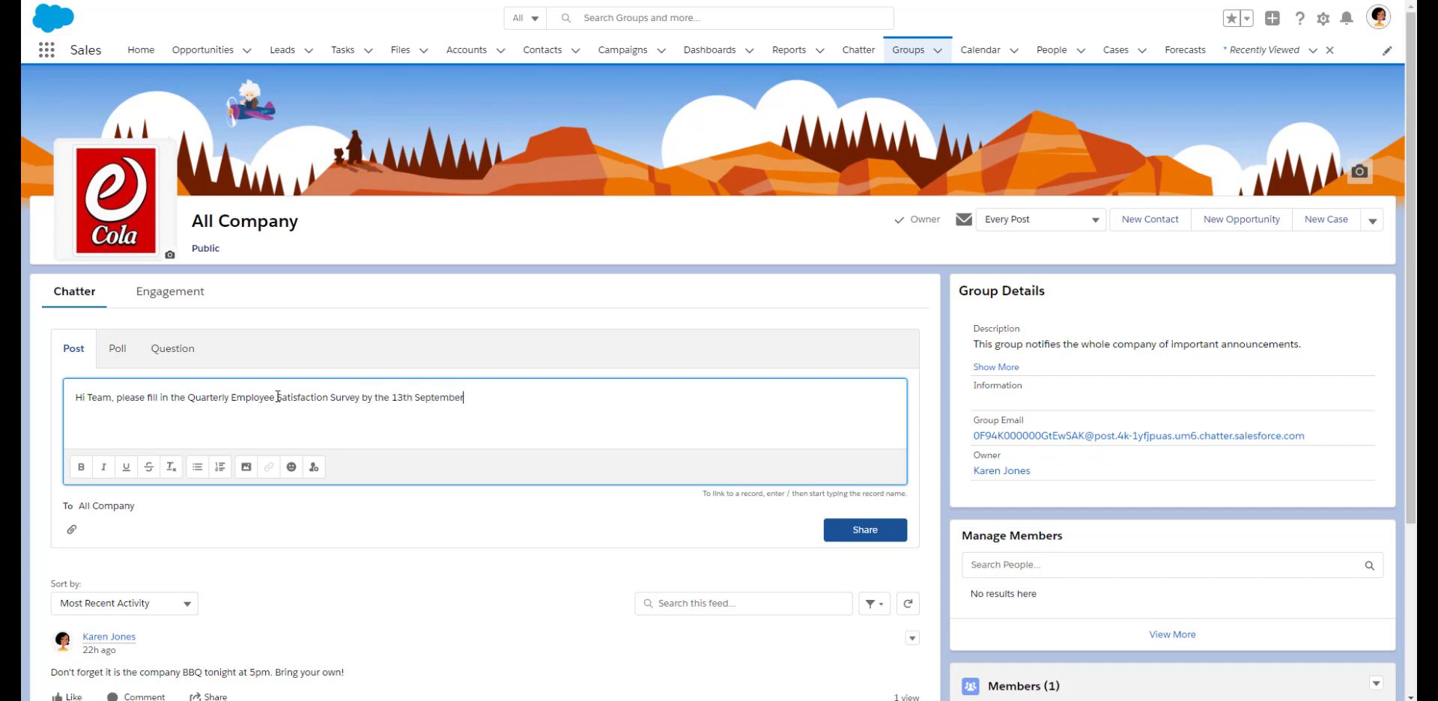
key("Return")
key("ctrl+v")
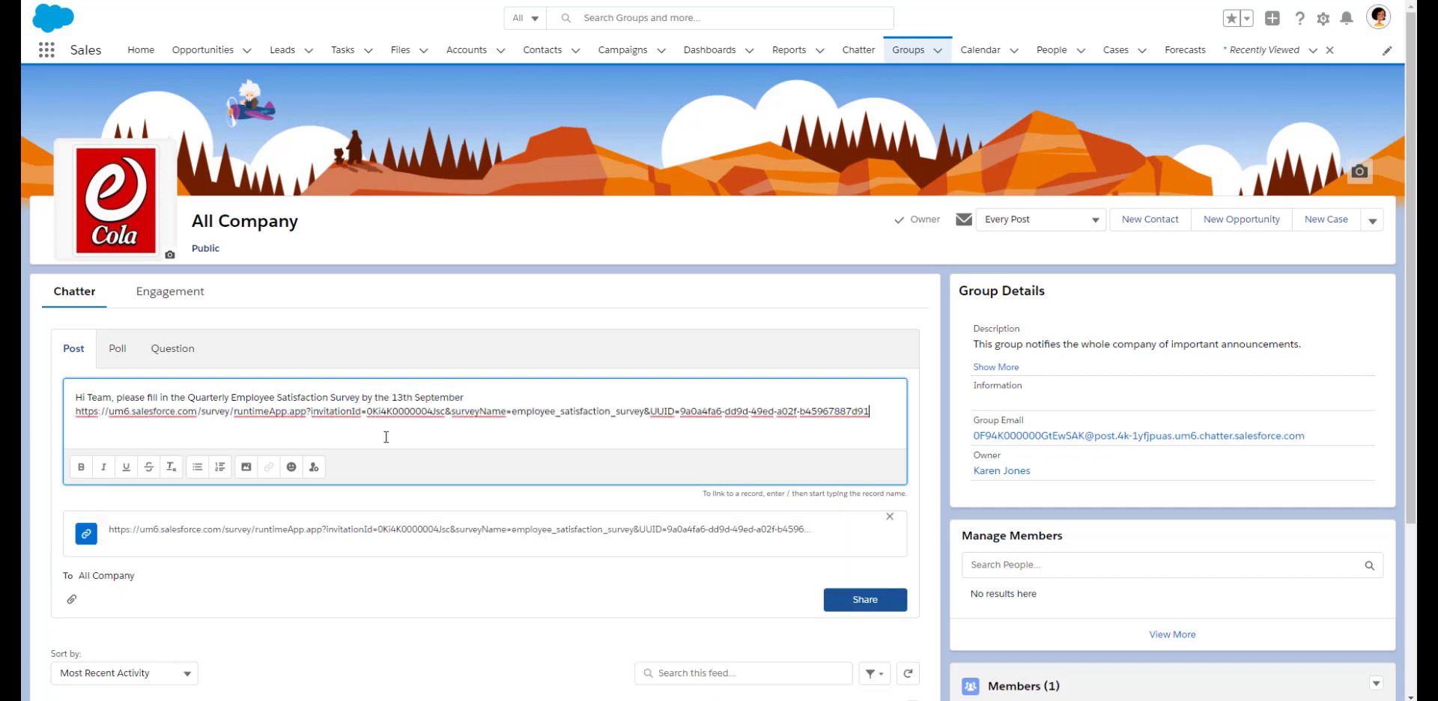
left_click(865, 605)
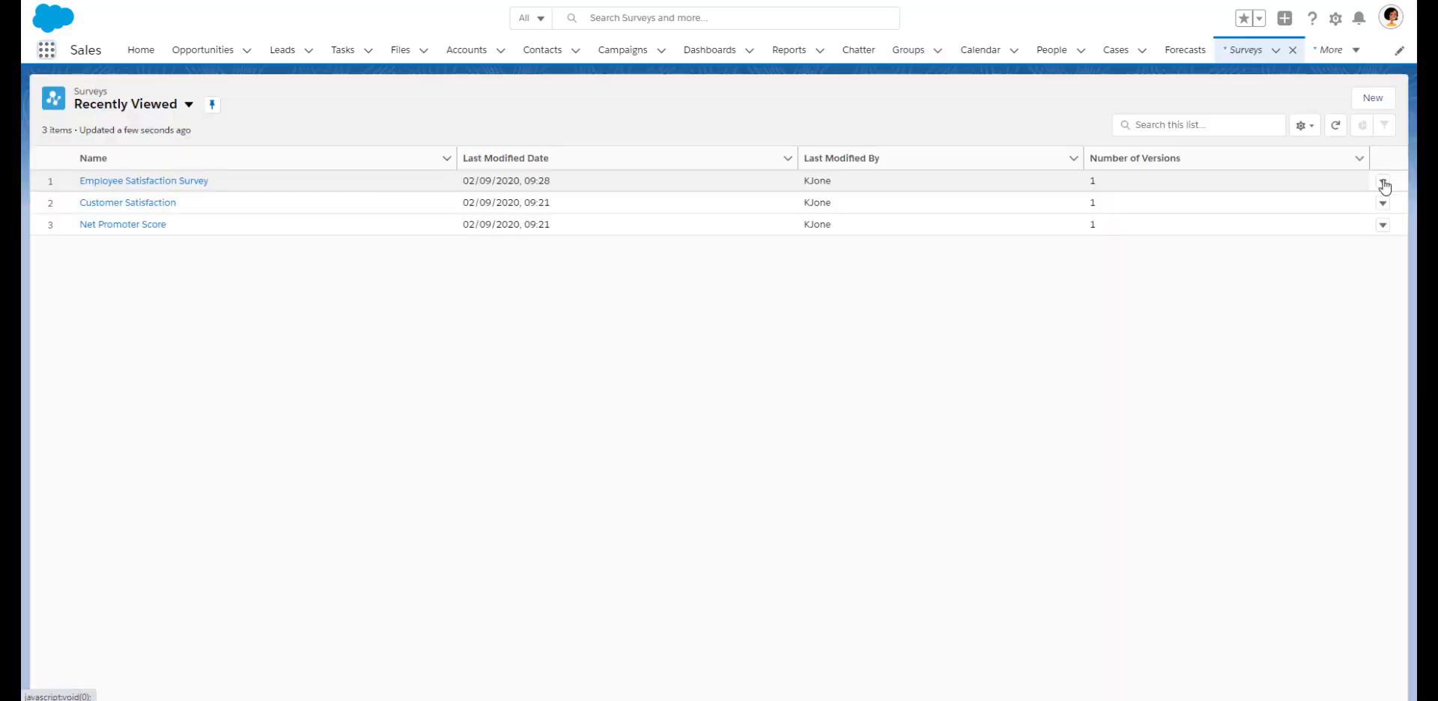
Open the latest version of the Employee Satisfaction Survey and view its response analysis
left_click(1382, 183)
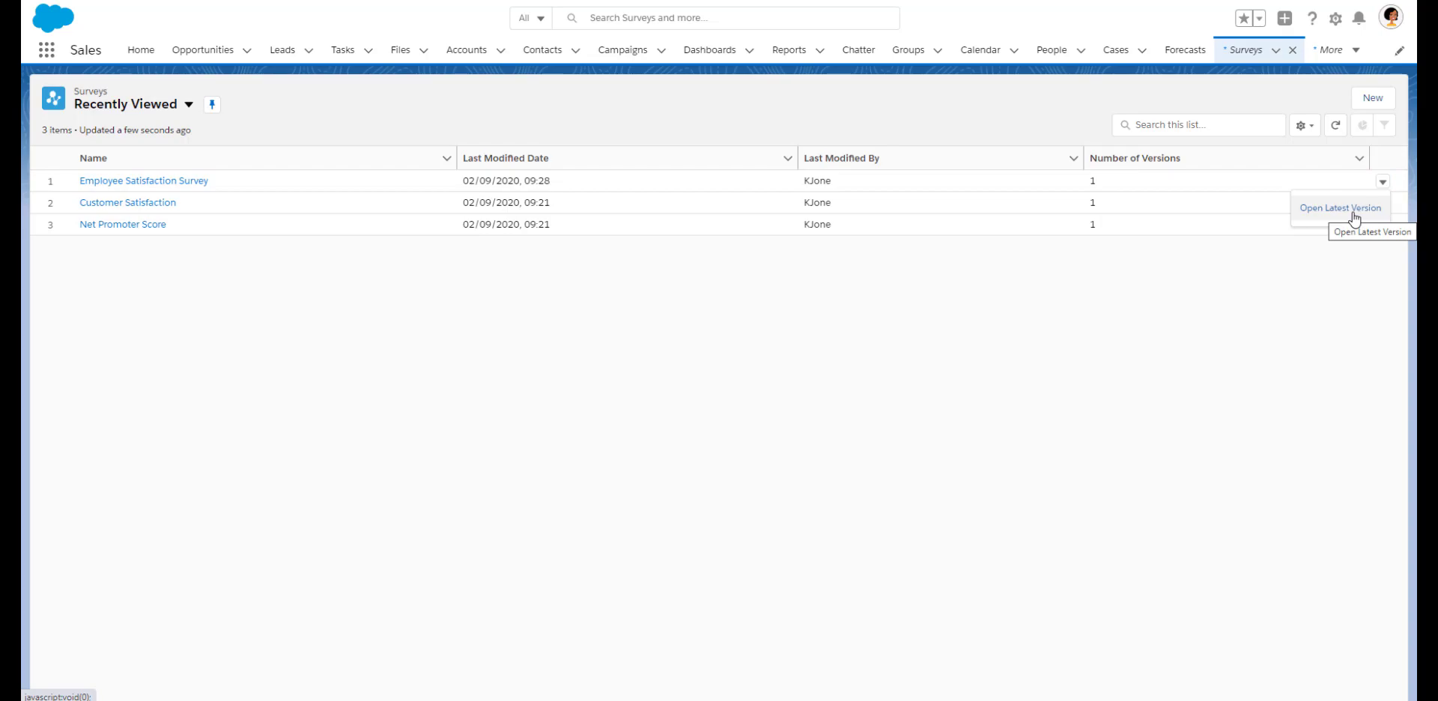
left_click(1350, 212)
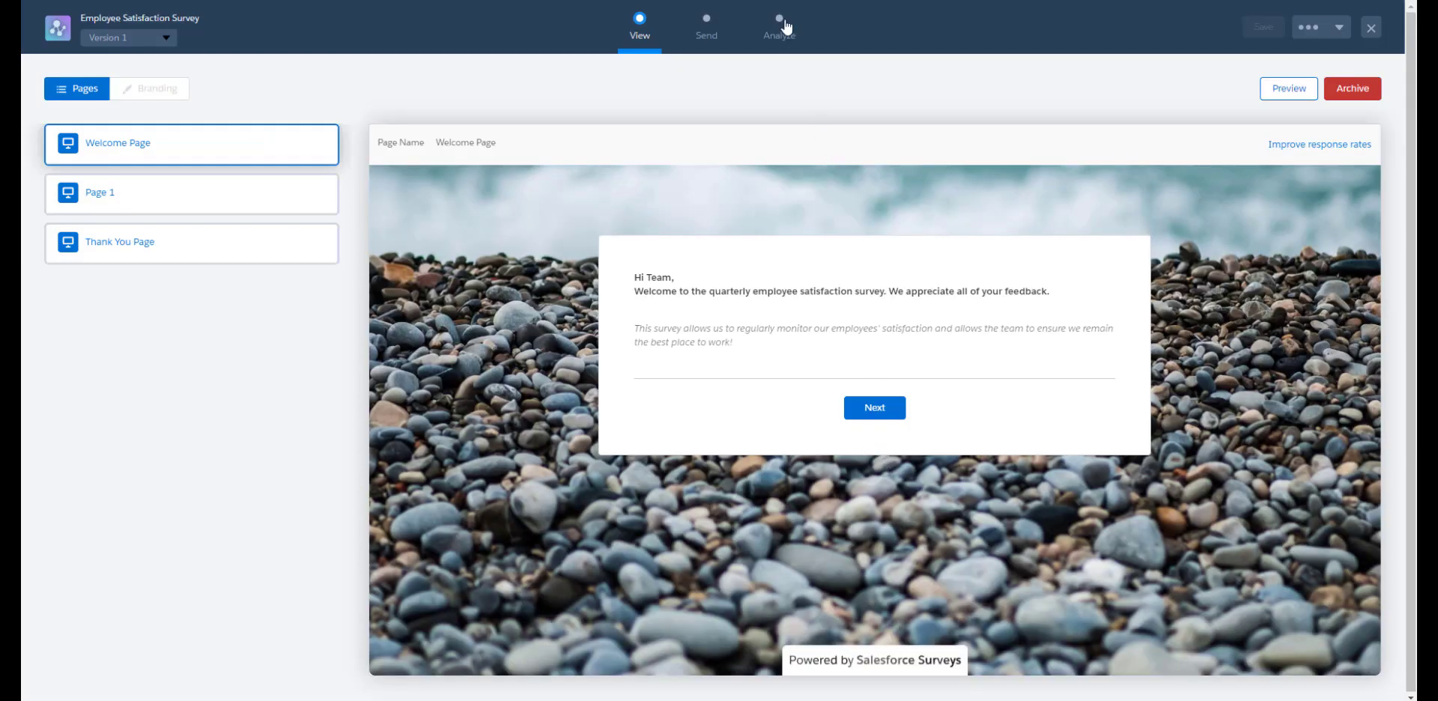
left_click(782, 40)
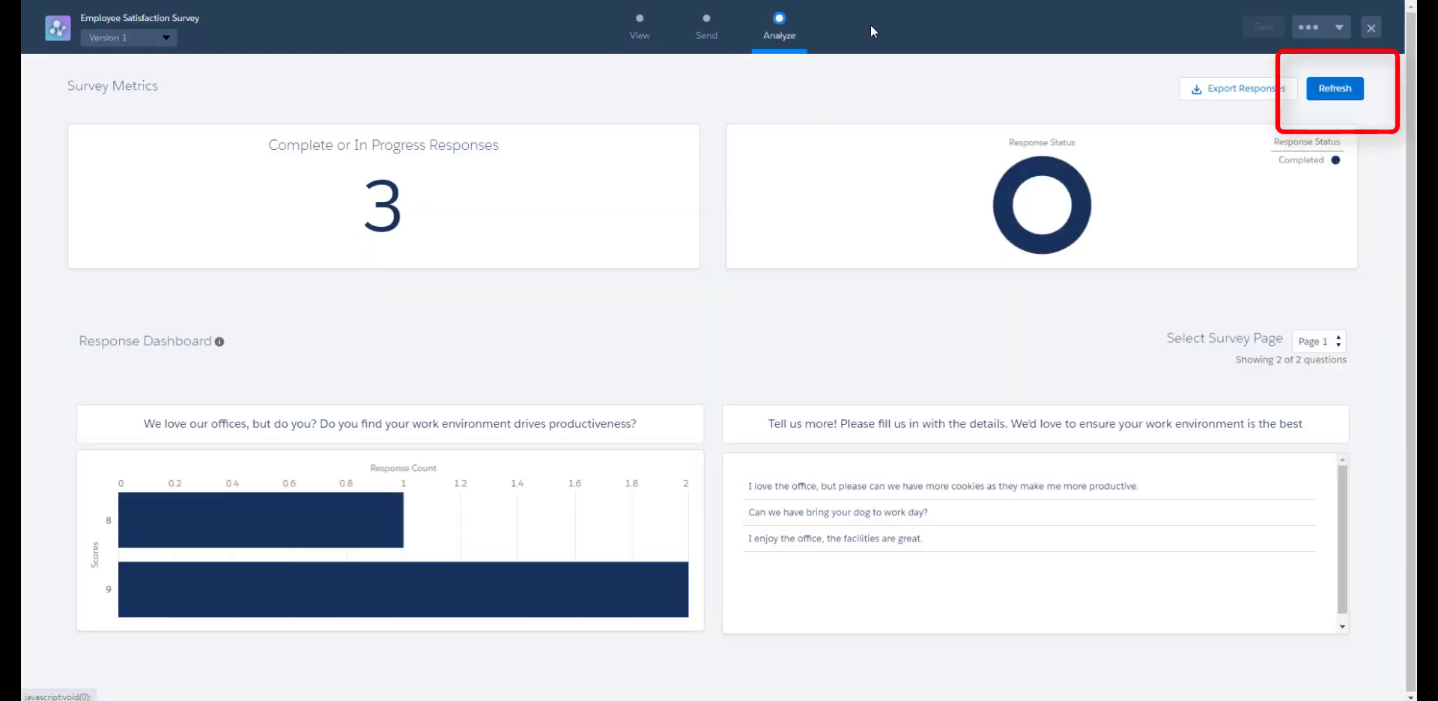